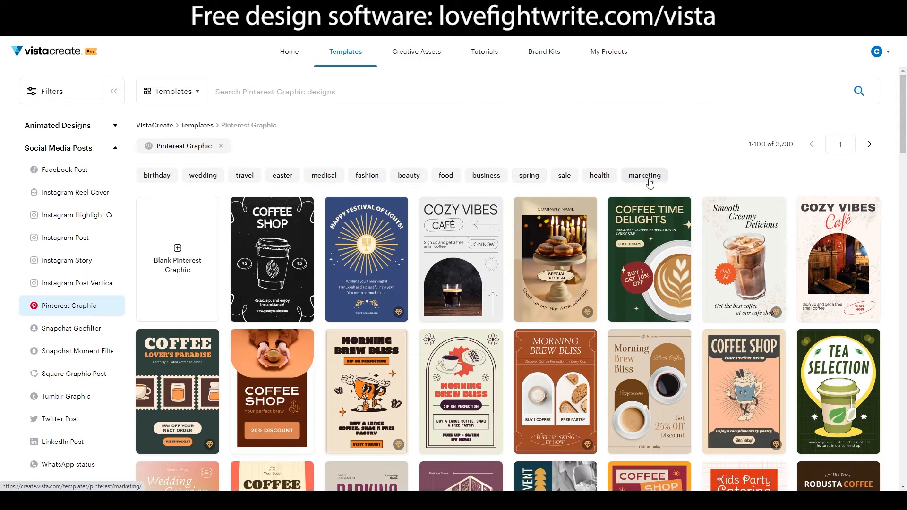
Browse the Pinterest Graphic templates filtered by marketing and remove the marketing filter.
click(648, 179)
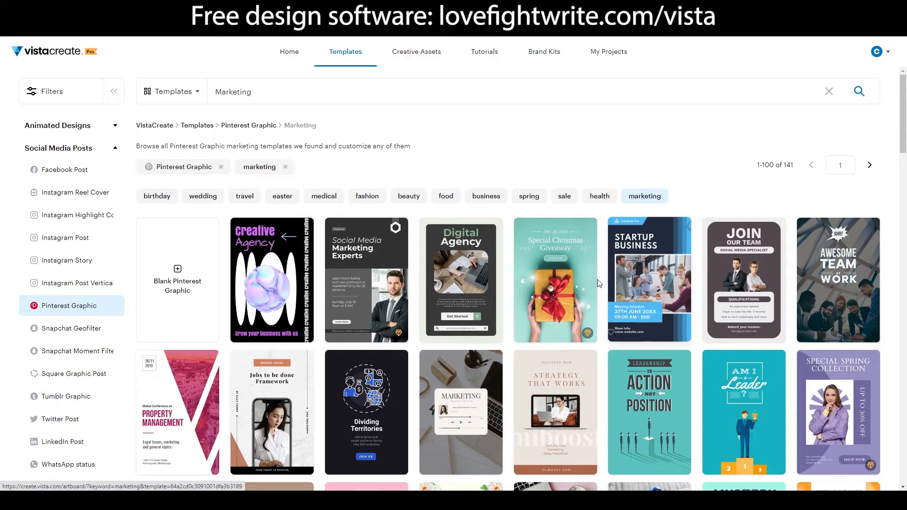
scroll(579, 358, down, 3)
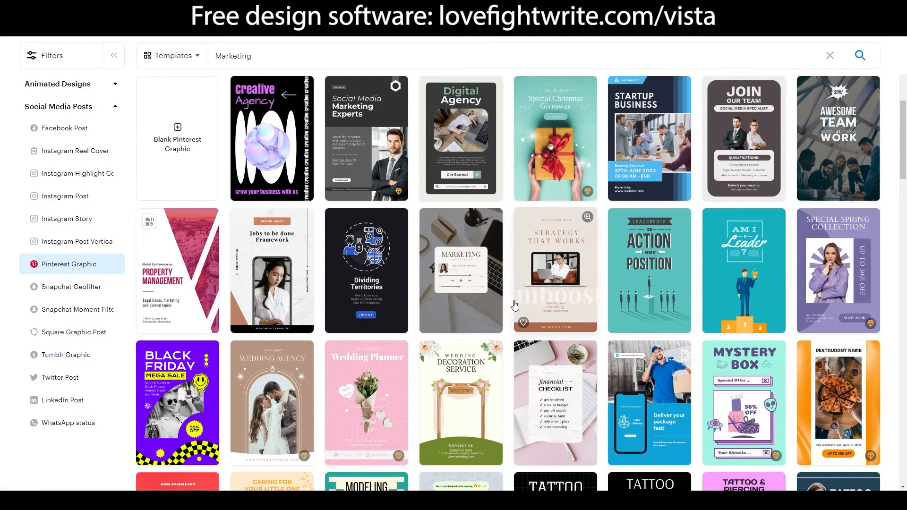
scroll(515, 306, up, 3)
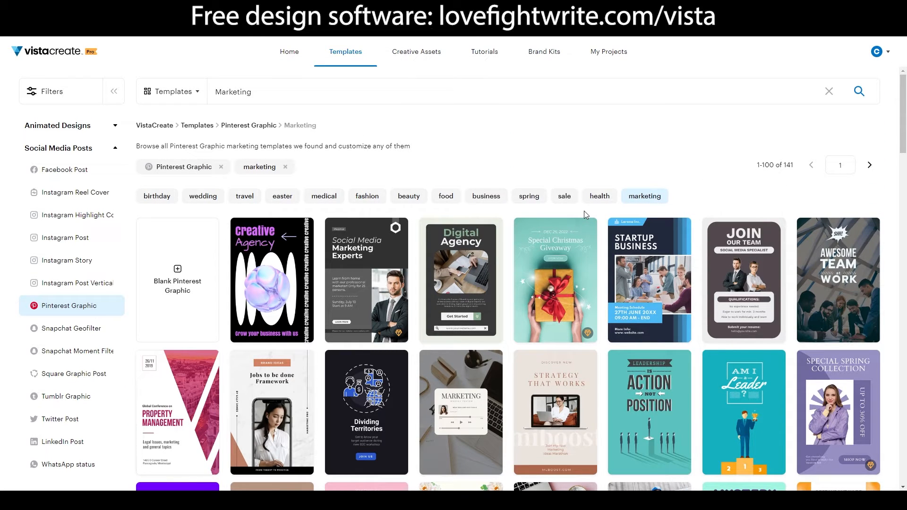
click(285, 167)
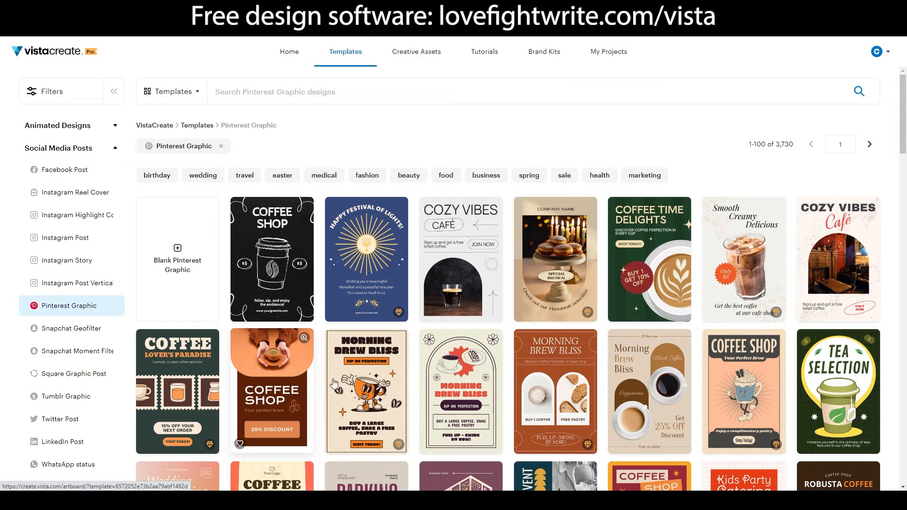
Look through all Pinterest Graphic templates and open the blue "Happy Festival of Lights!" template for editing.
scroll(468, 390, down, 5)
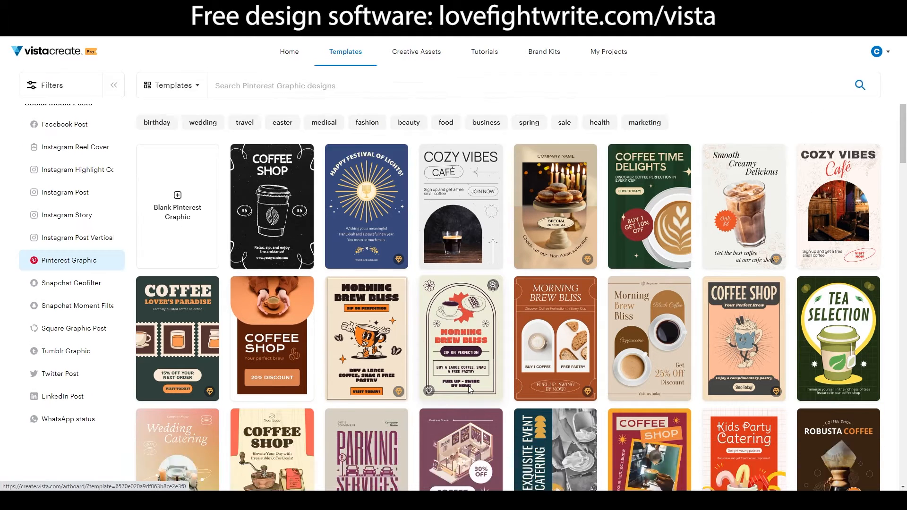
scroll(467, 390, down, 2)
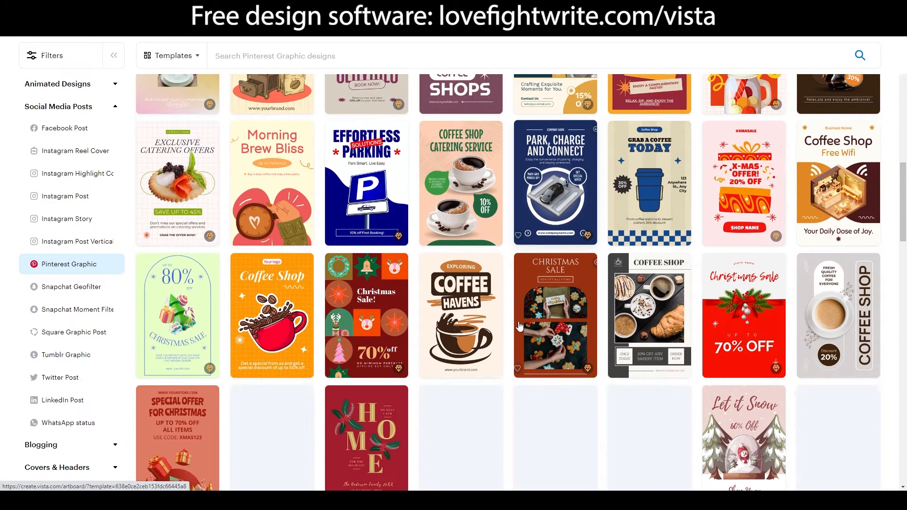
scroll(552, 324, down, 3)
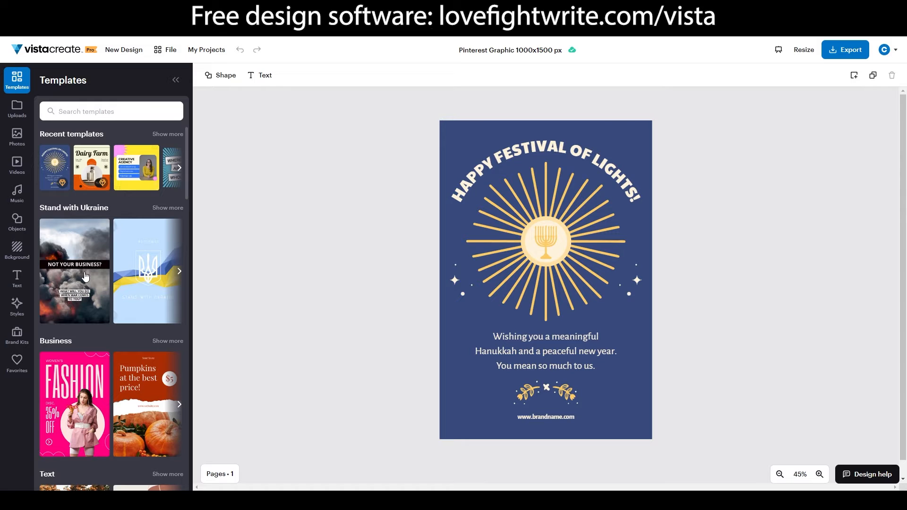
Recolor the design with the AT palette from Brand Kit 1.
click(15, 313)
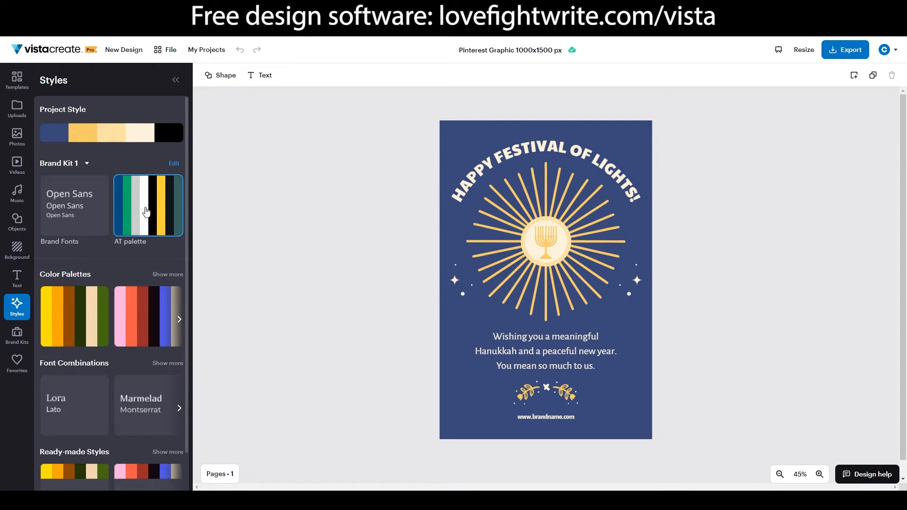
click(17, 334)
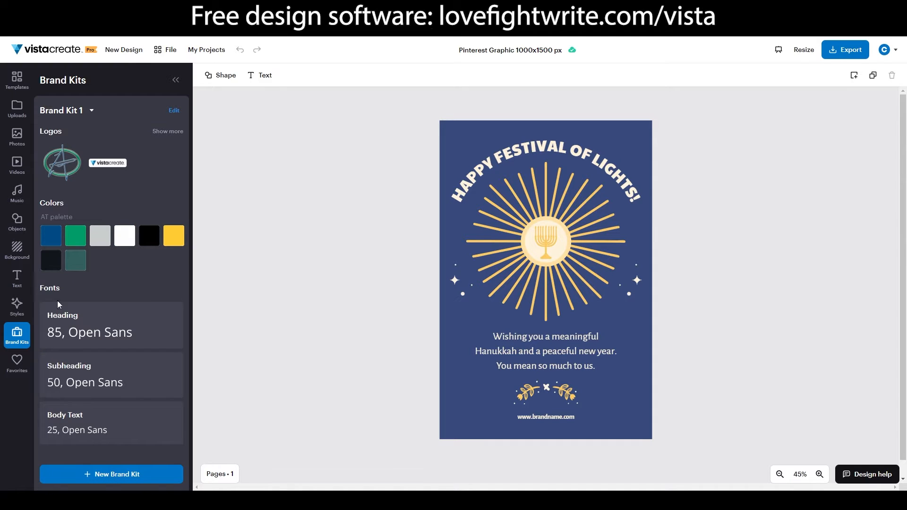
click(16, 307)
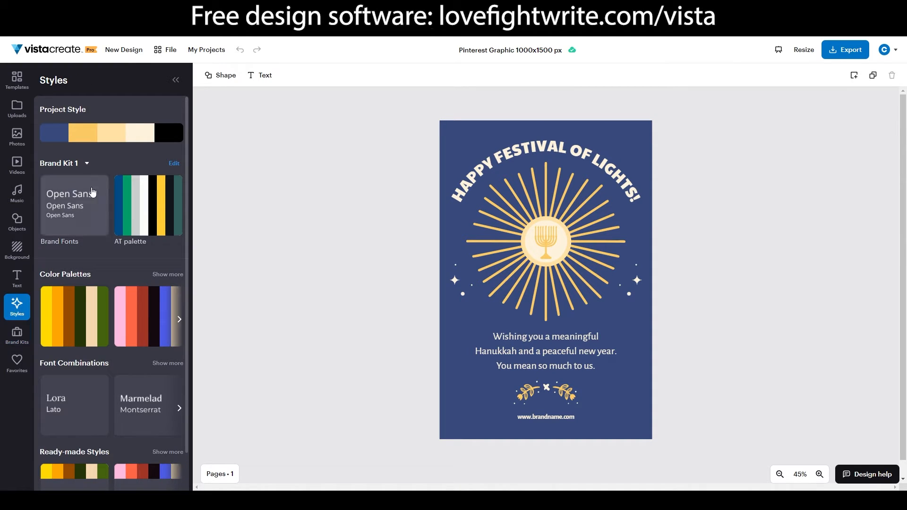
click(153, 206)
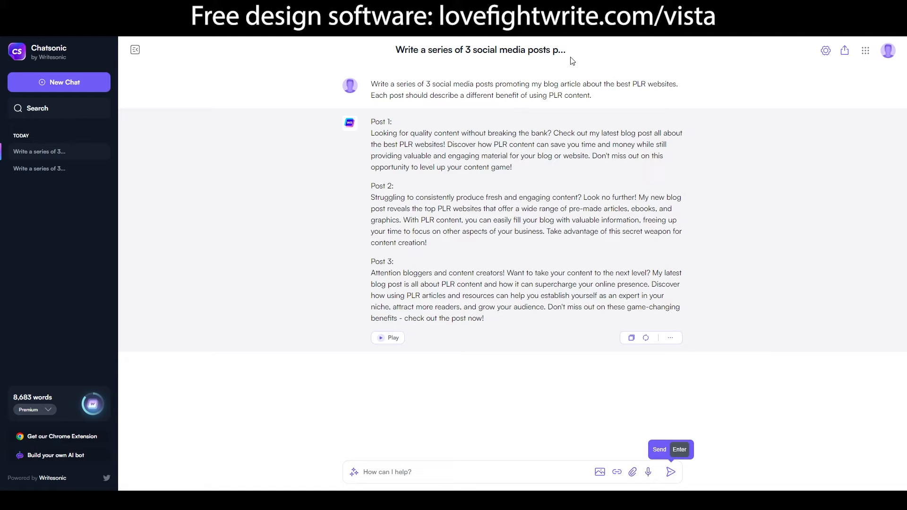
Switch to Chatsonic and ask it in the existing PLR chat to "write 4 more posts".
click(399, 472)
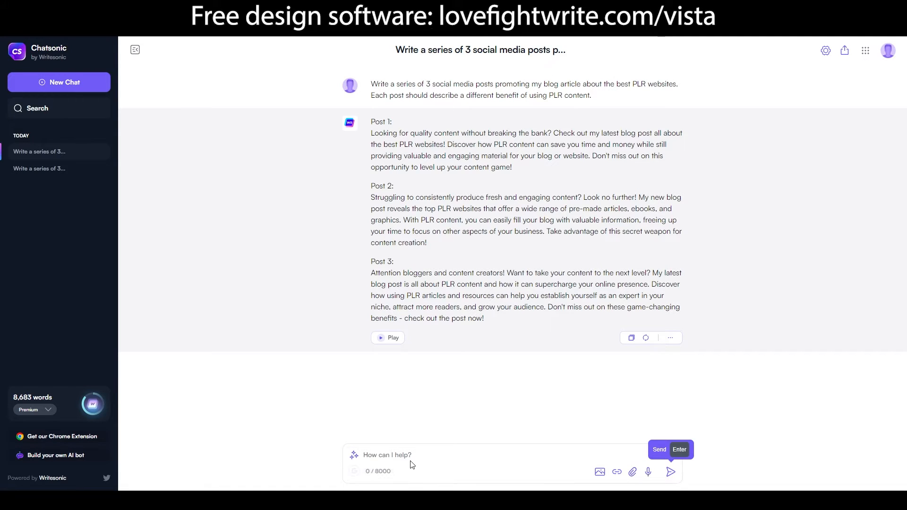
text(write 4 more posts)
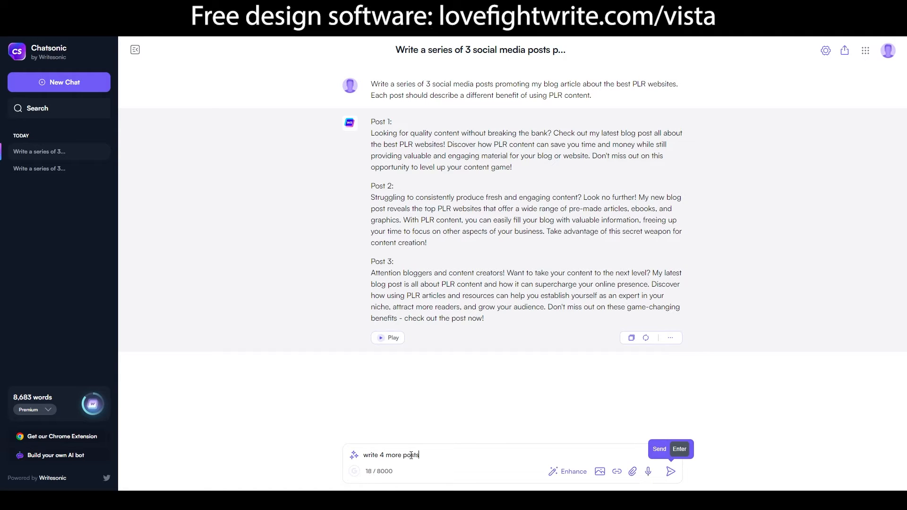
key(Return)
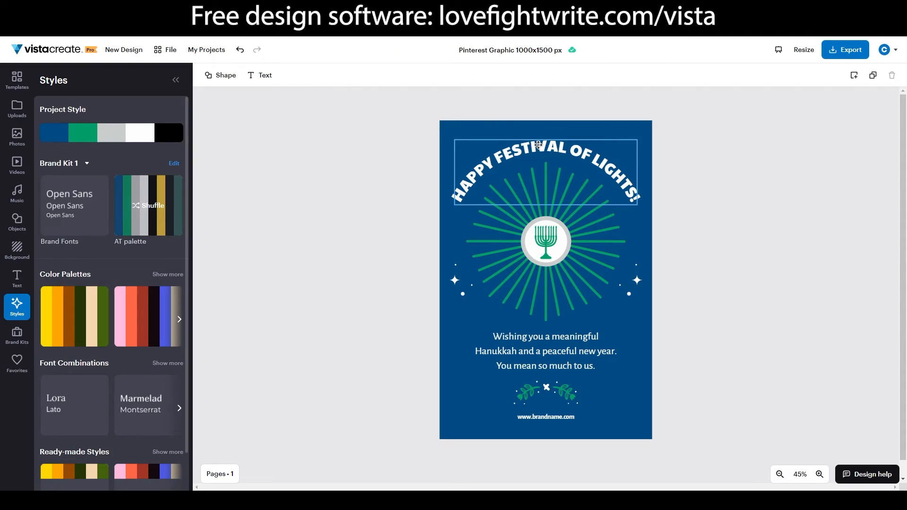
Switch back to the VistaCreate design and replace the curved heading text with "BEST PLR WEBSITES".
double_click(538, 145)
triple_click(540, 145)
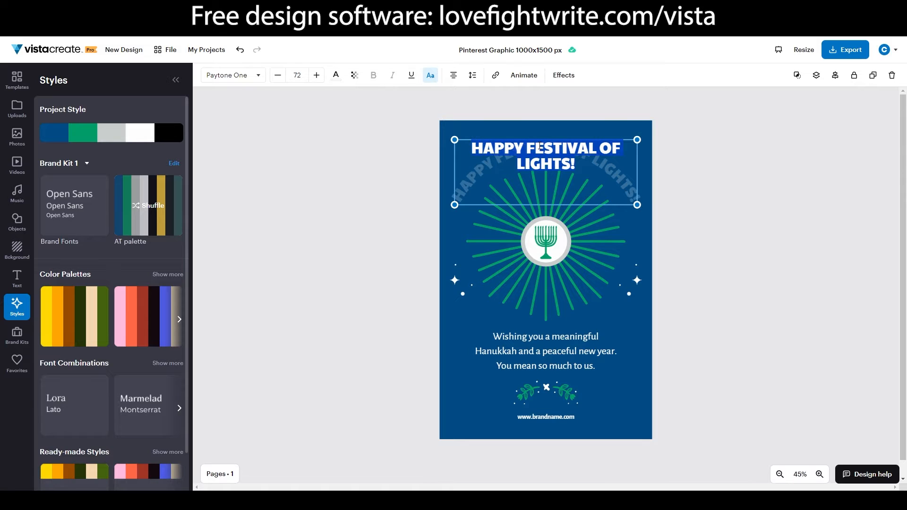
text(B)
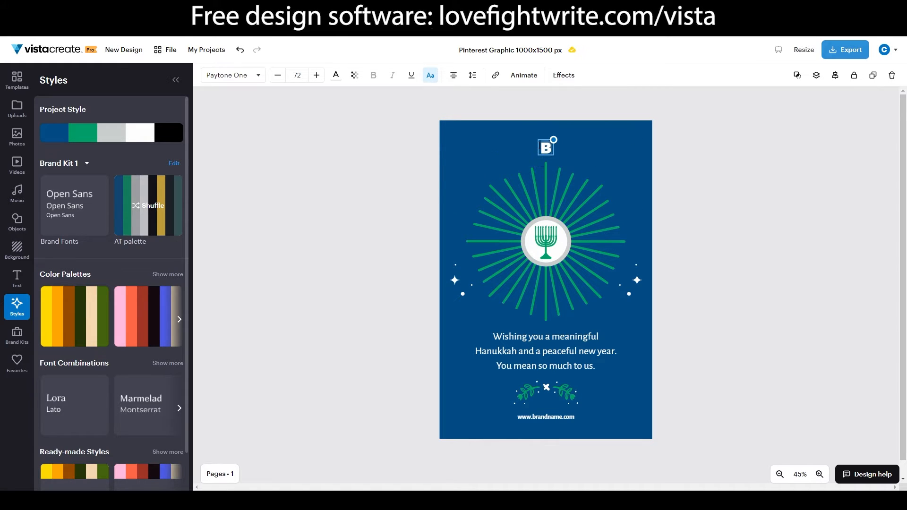
text(EST)
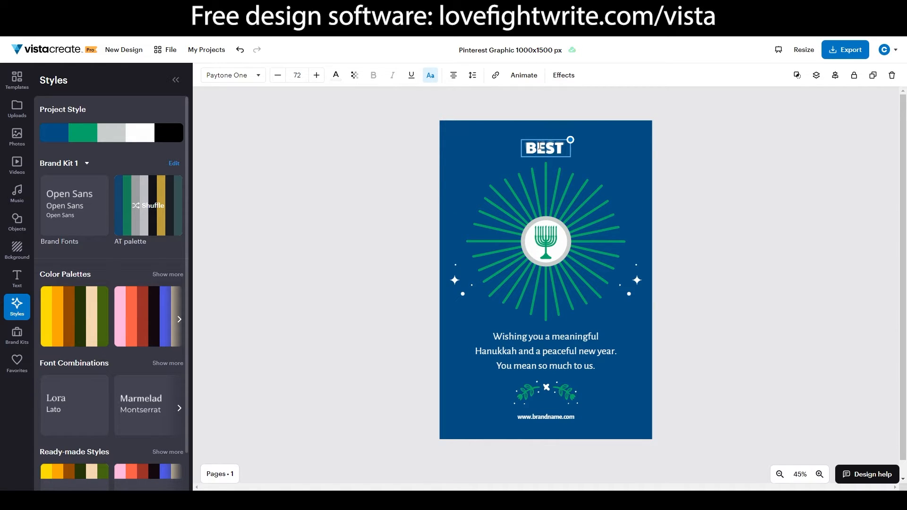
text( PLR)
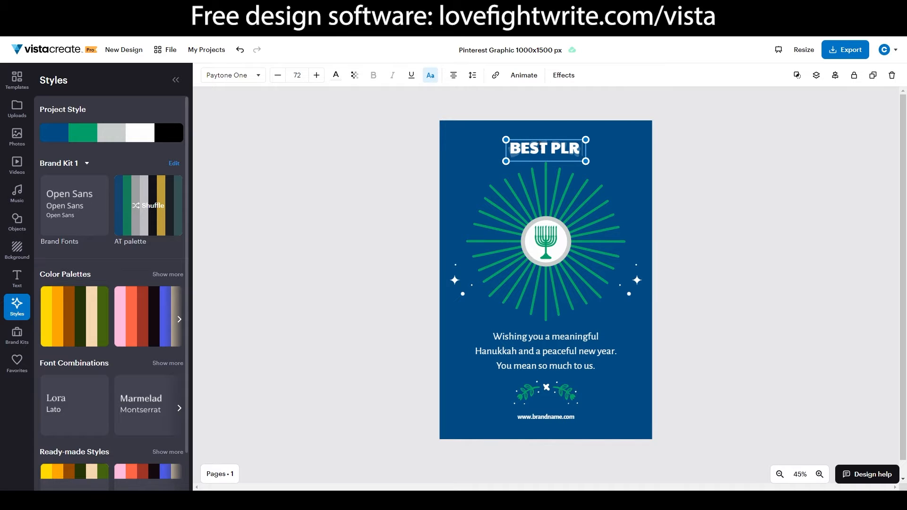
text( WEBSITES)
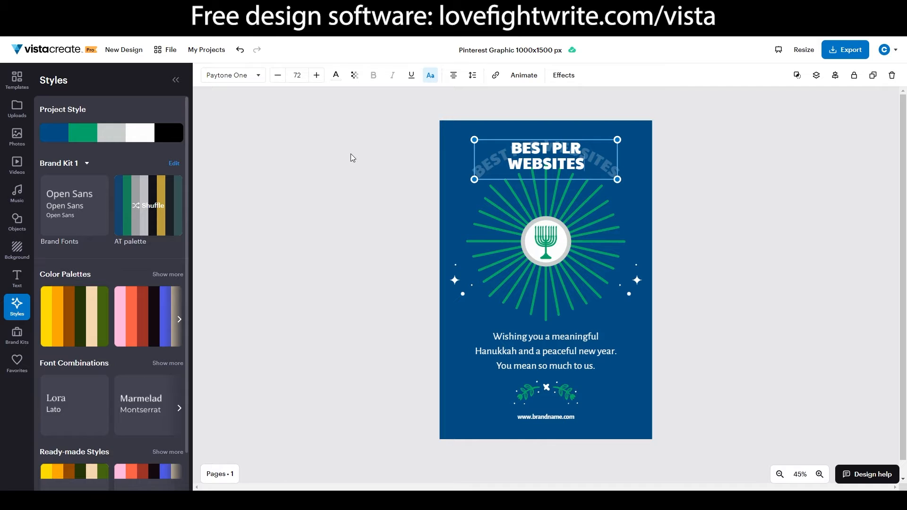
click(336, 155)
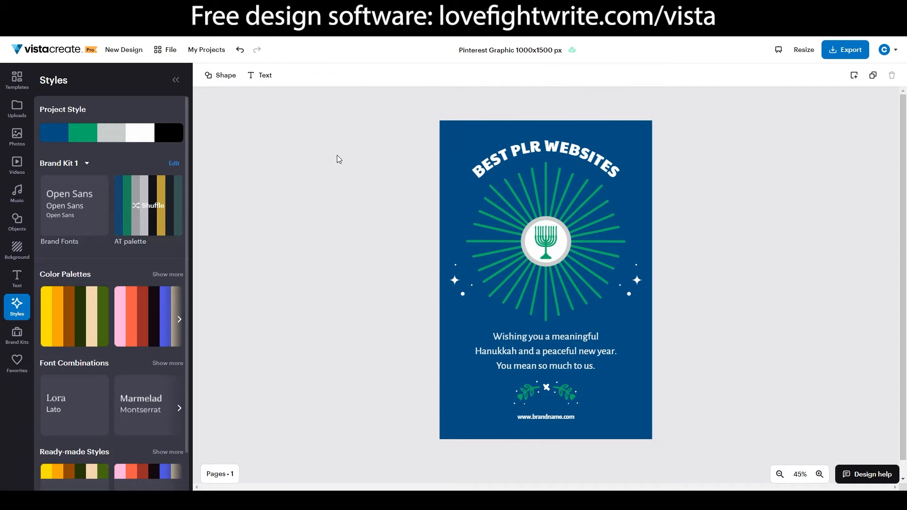
Increase the font size of the "BEST PLR WEBSITES" heading to 80.
click(576, 158)
click(318, 75)
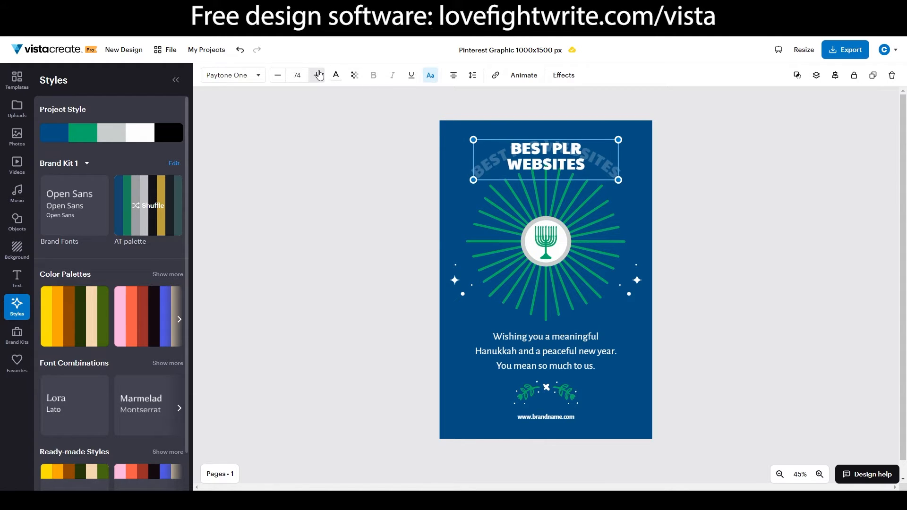
click(319, 75)
click(319, 75)
click(318, 75)
click(319, 75)
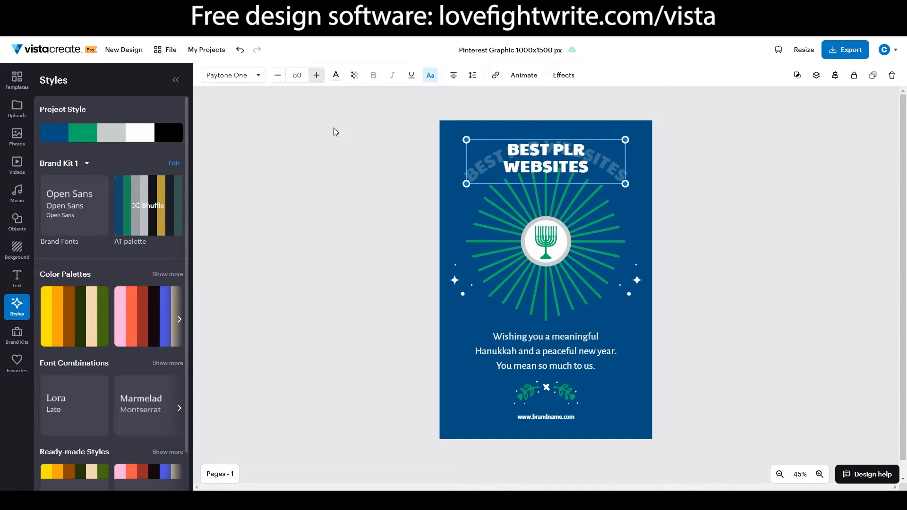
click(337, 142)
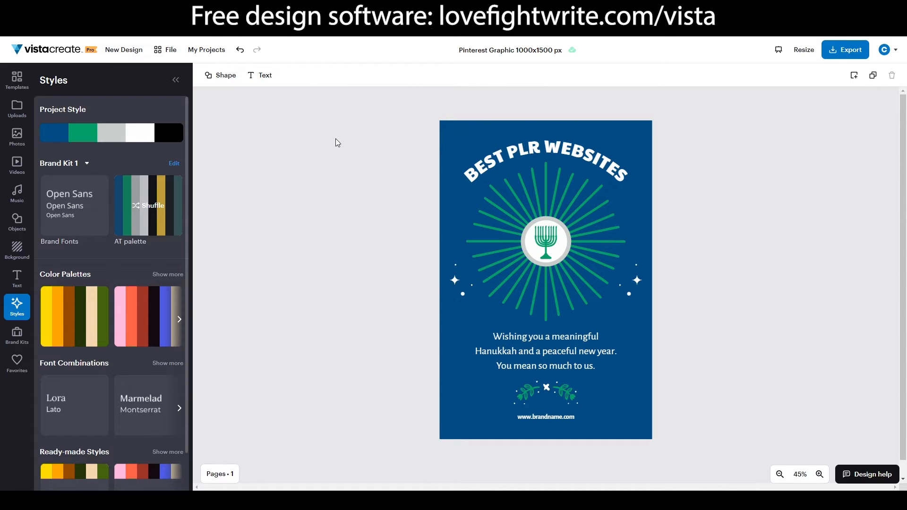
Apply the Brand Kit 1 brand fonts to the design and delete the menorah icon from the central circle.
click(67, 210)
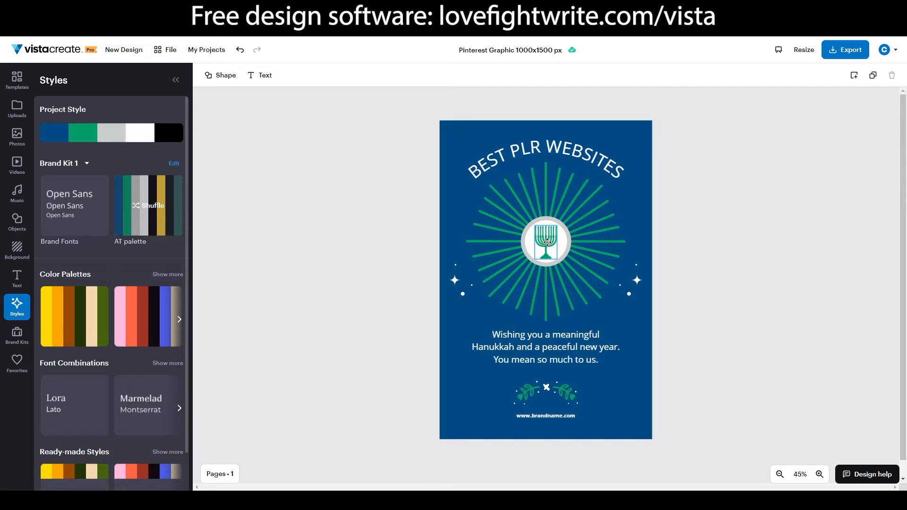
click(547, 242)
key(Delete)
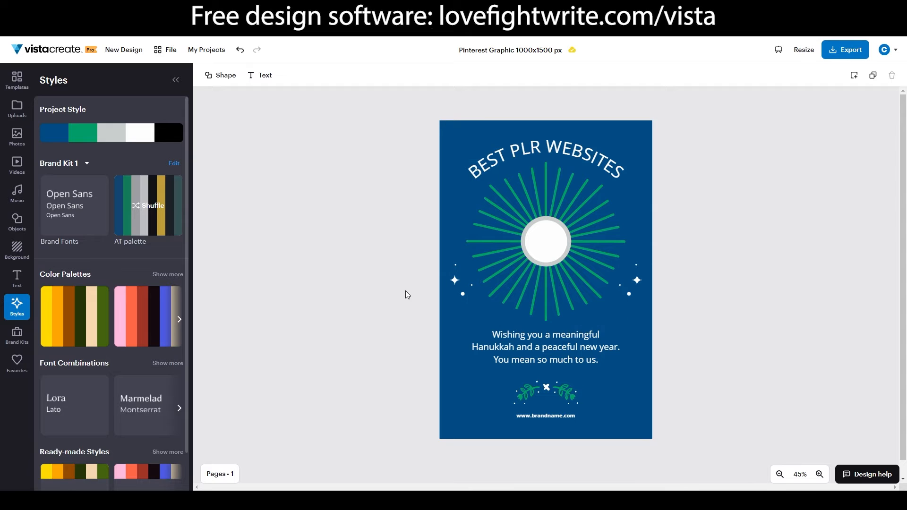
Search the static object library for "content" and look through the graphics.
click(13, 225)
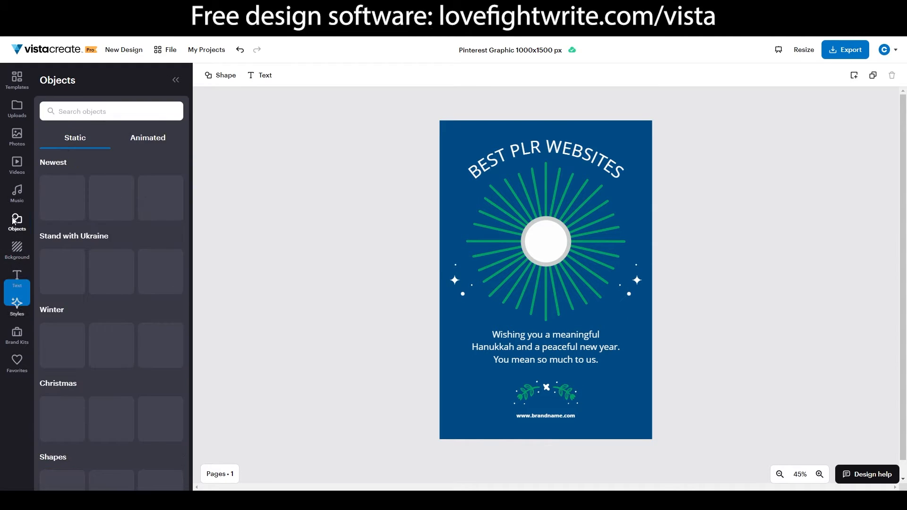
click(85, 112)
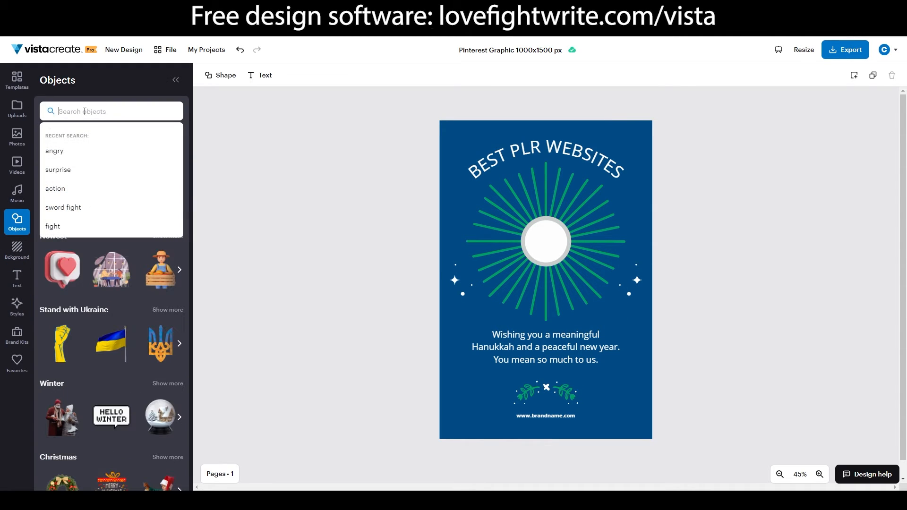
text(content)
key(Return)
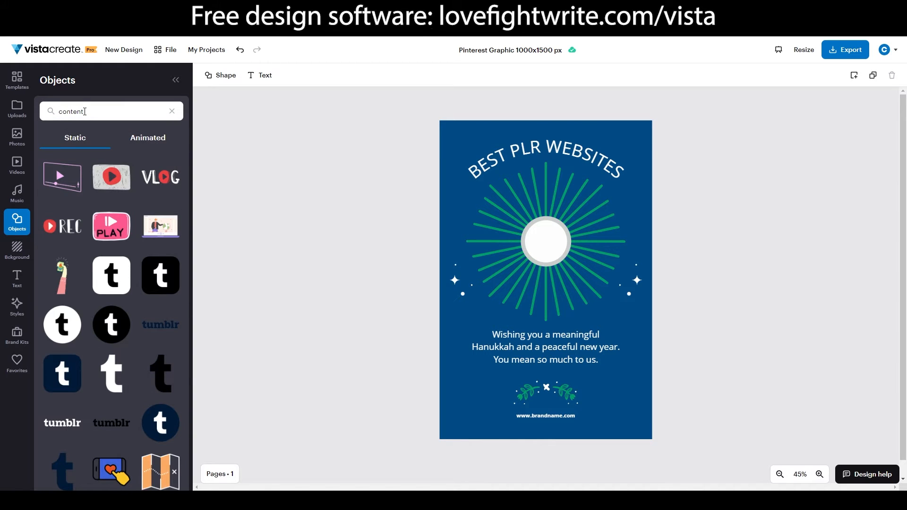
scroll(82, 171, down, 3)
scroll(105, 257, up, 3)
Search the objects for "books", add the square graphic of stacked colored books, and position it over the start of the curved heading.
click(99, 112)
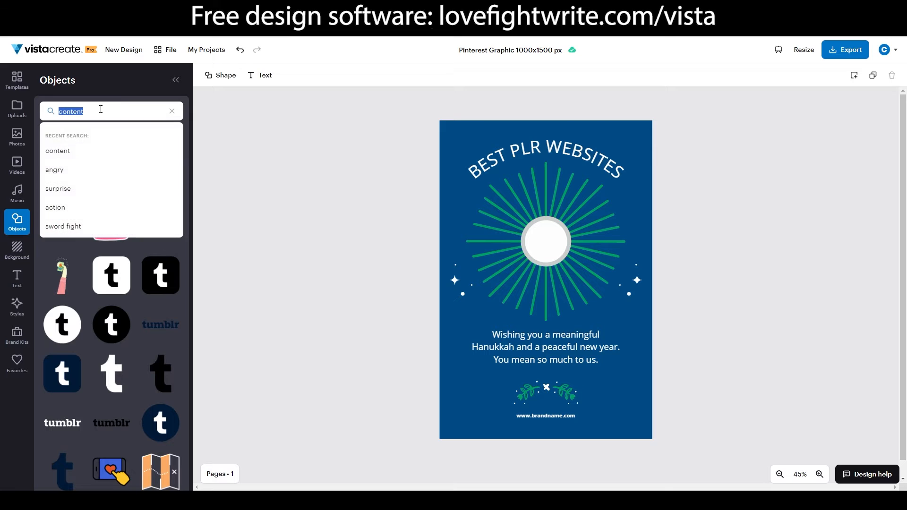
text(books)
key(Return)
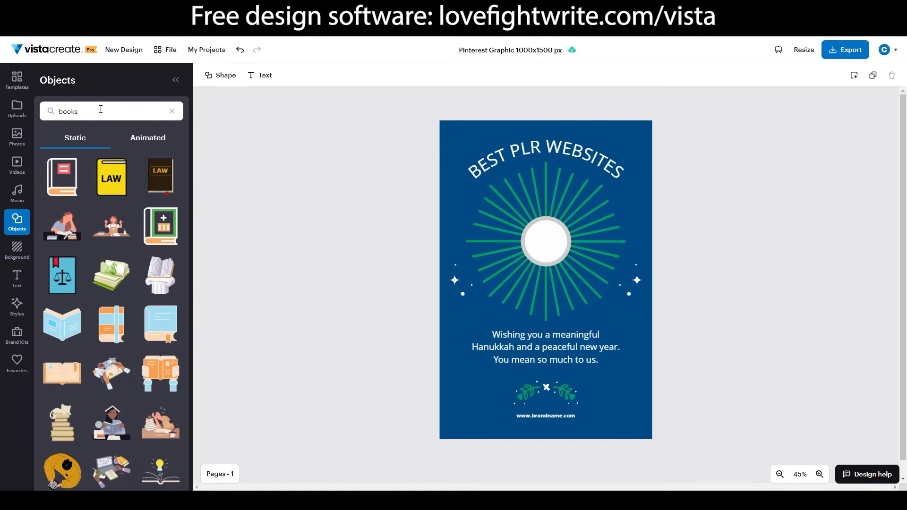
scroll(117, 218, down, 10)
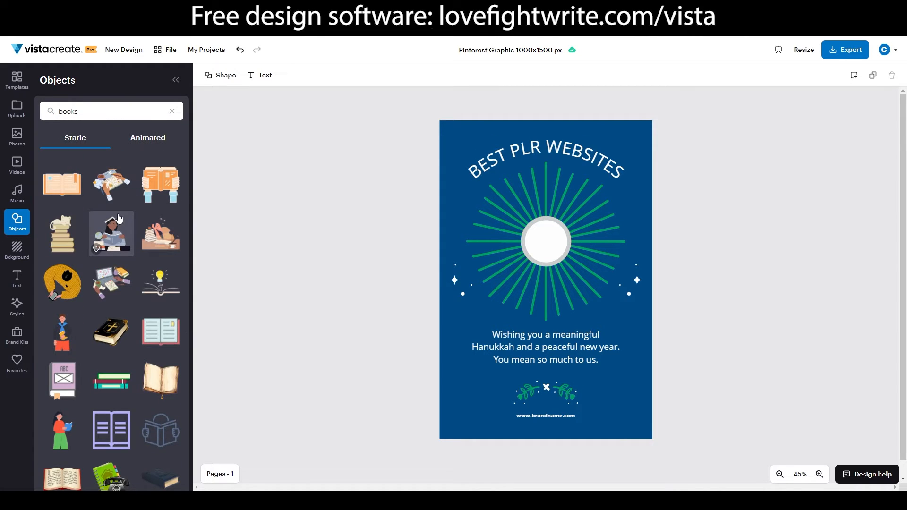
scroll(118, 217, down, 5)
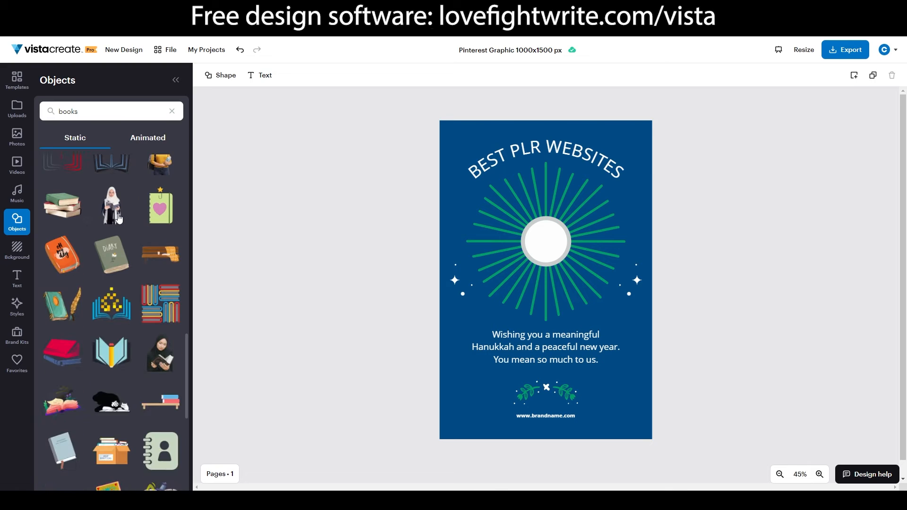
click(165, 306)
drag(523, 259, 510, 202)
mouse_move(482, 173)
mouse_down()
mouse_move(537, 238)
mouse_move(484, 209)
mouse_move(484, 160)
mouse_up()
click(554, 257)
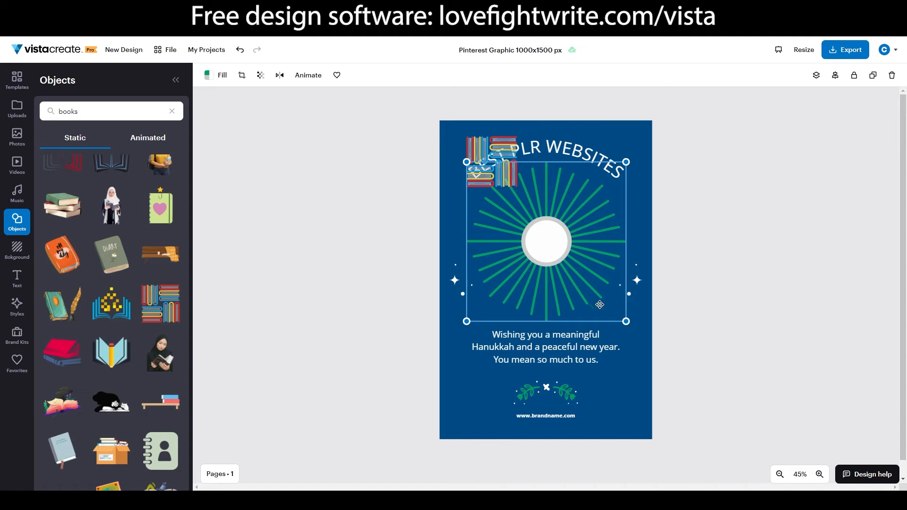
drag(626, 322, 636, 327)
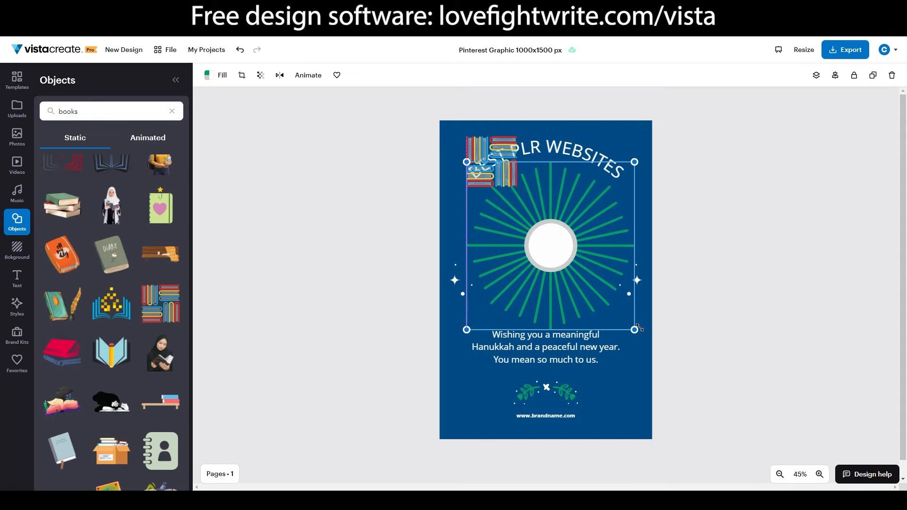
click(239, 50)
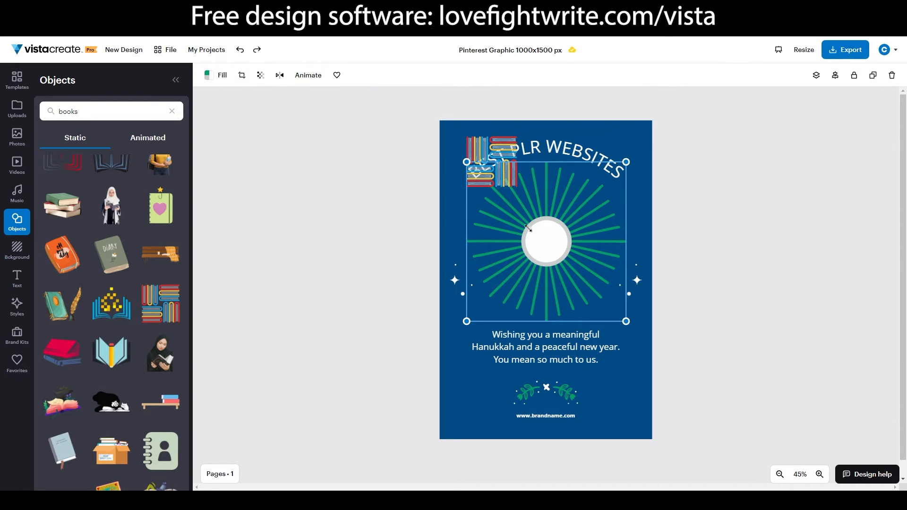
Shrink the stacked books graphic and move it off the heading into the white circle at the center of the rays.
click(479, 152)
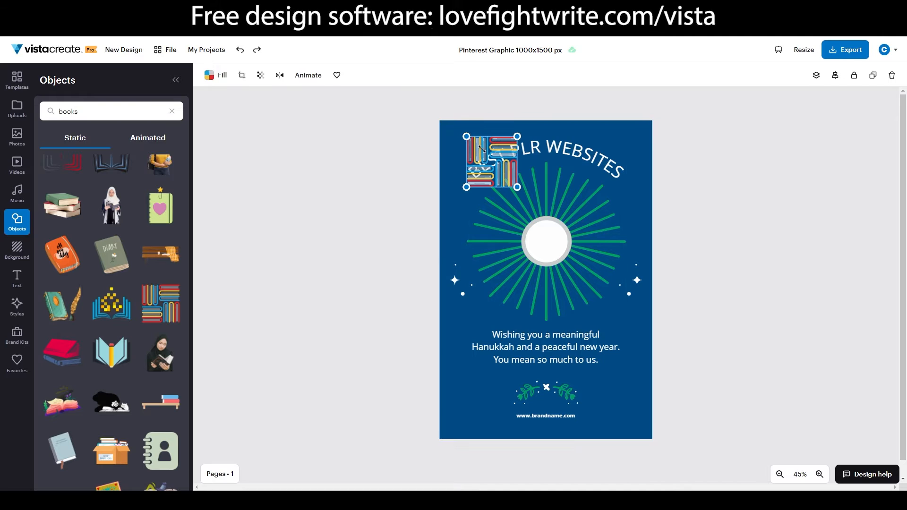
drag(466, 137, 480, 151)
drag(506, 188, 553, 256)
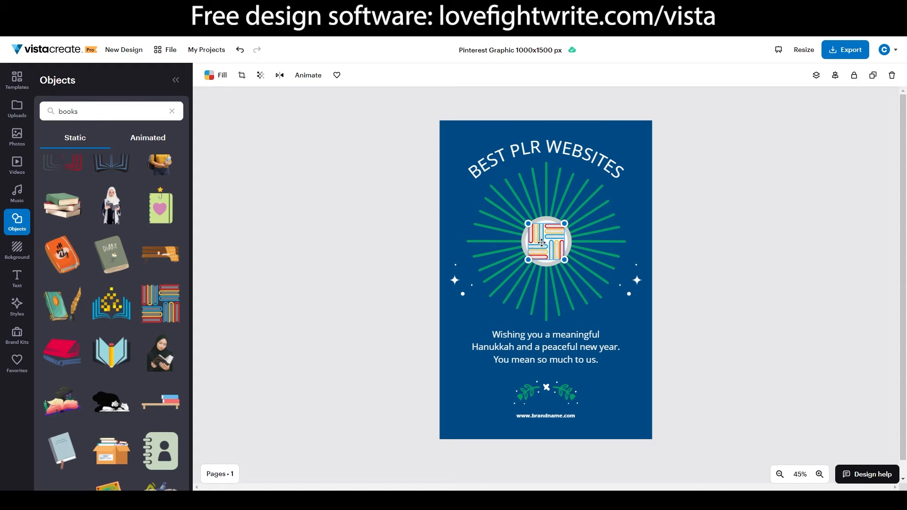
Replace the stacked books graphic with the open book and pencil graphic, scaled down and centered inside the white circle.
key(Delete)
click(111, 355)
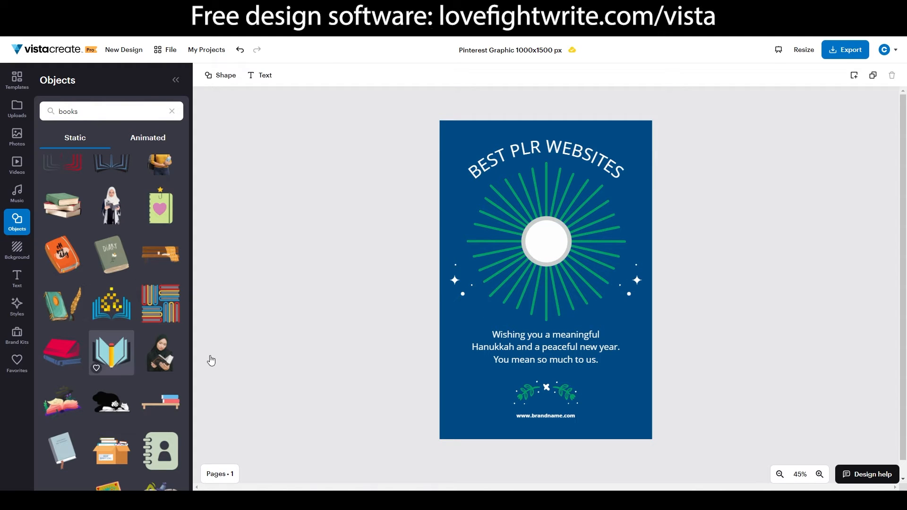
mouse_move(599, 235)
mouse_down()
mouse_move(559, 288)
mouse_move(549, 252)
mouse_up()
click(455, 201)
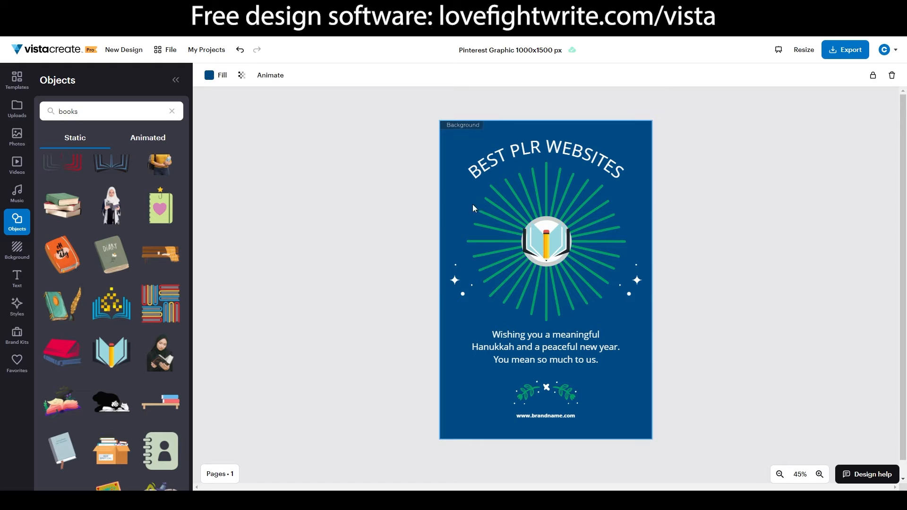
click(535, 234)
drag(523, 222, 539, 234)
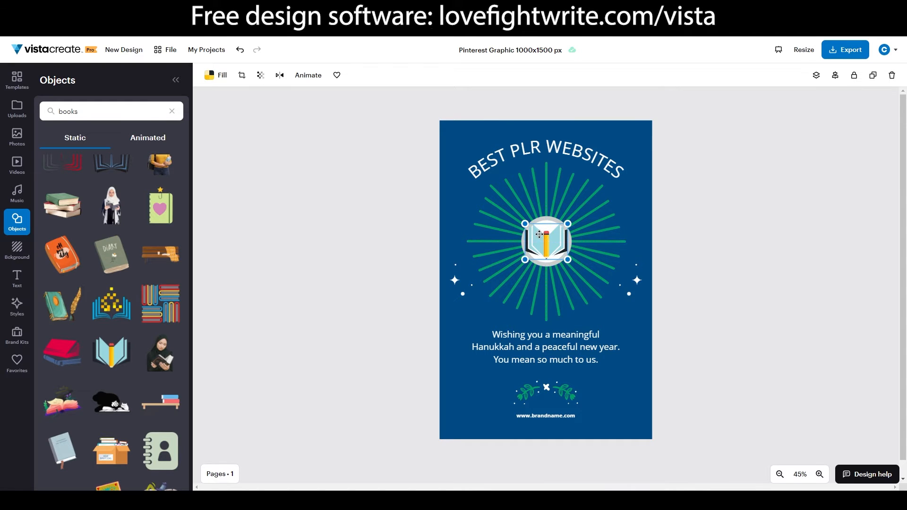
click(450, 194)
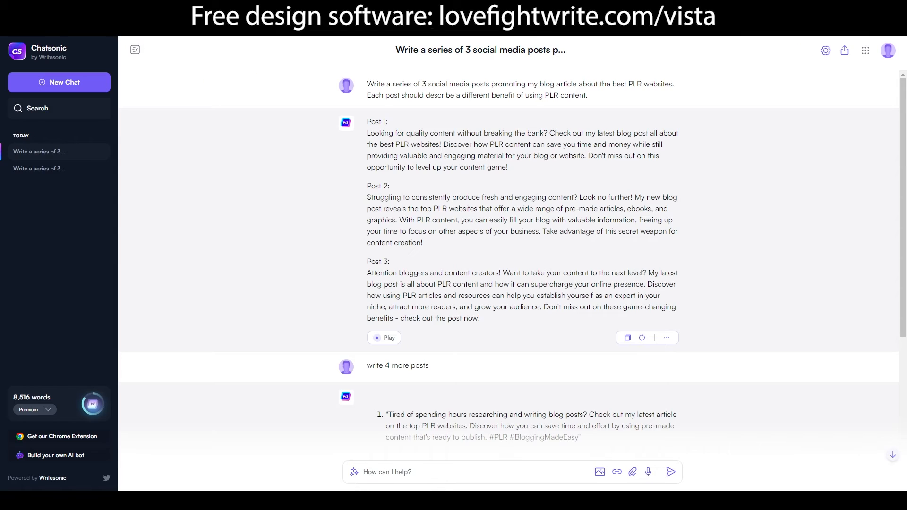
Copy the phrase "PLR content can save you time and money" from Post 1 in the Chatsonic chat.
drag(491, 144, 632, 142)
key(ctrl+c)
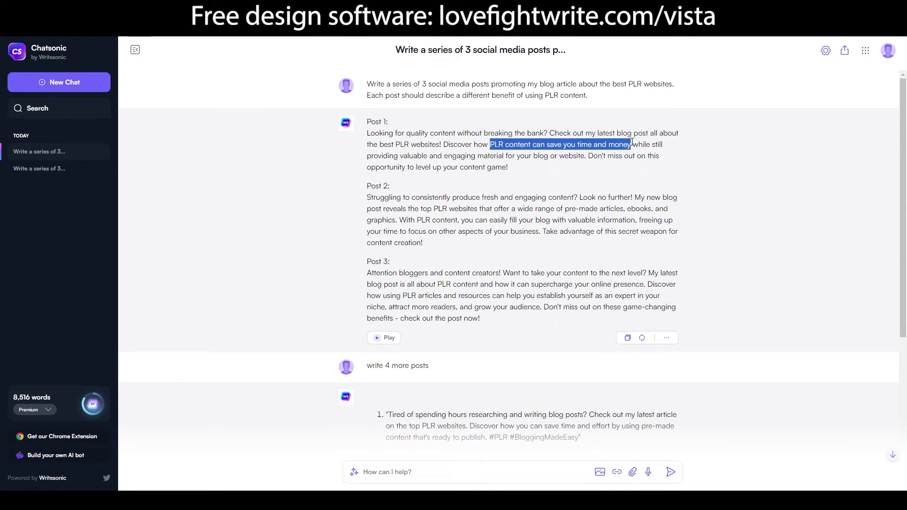
click(624, 144)
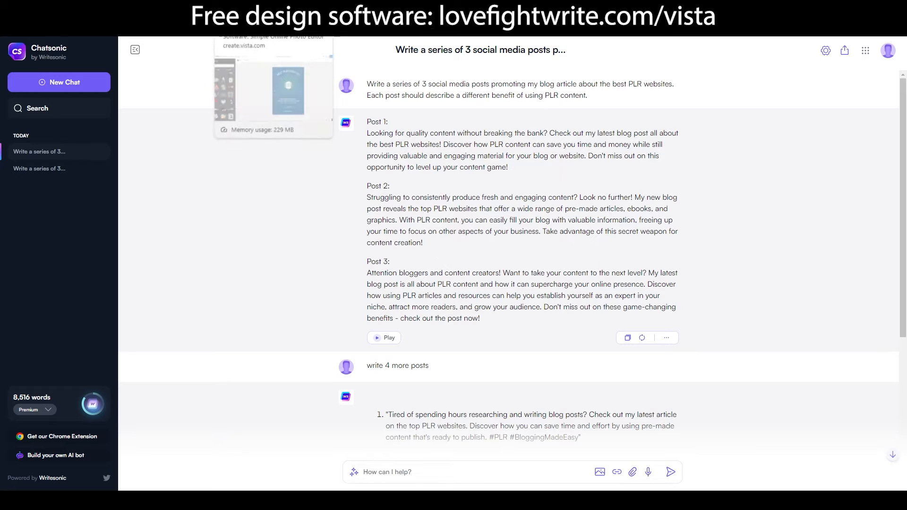
Switch back to VistaCreate and replace the Hanukkah greeting with the copied phrase followed by "- learn how!".
click(255, 10)
double_click(520, 334)
triple_click(520, 334)
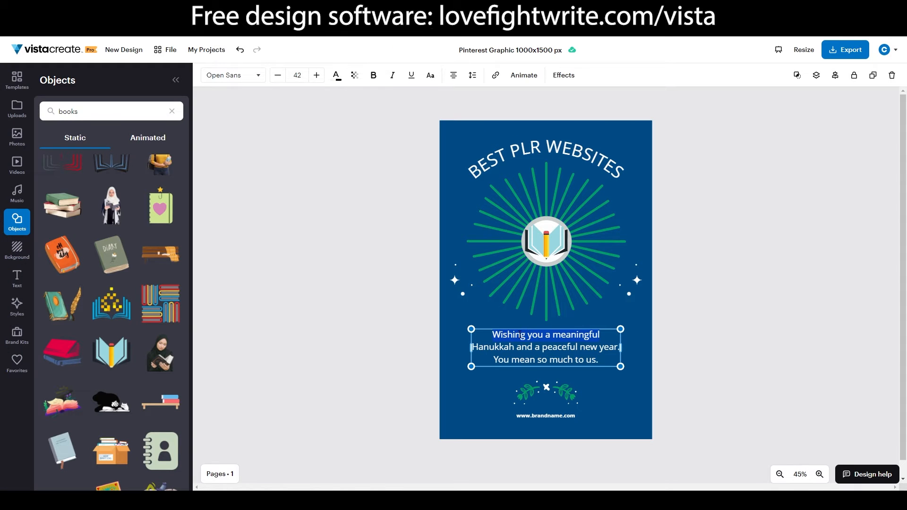
key(ctrl+a)
key(ctrl+v)
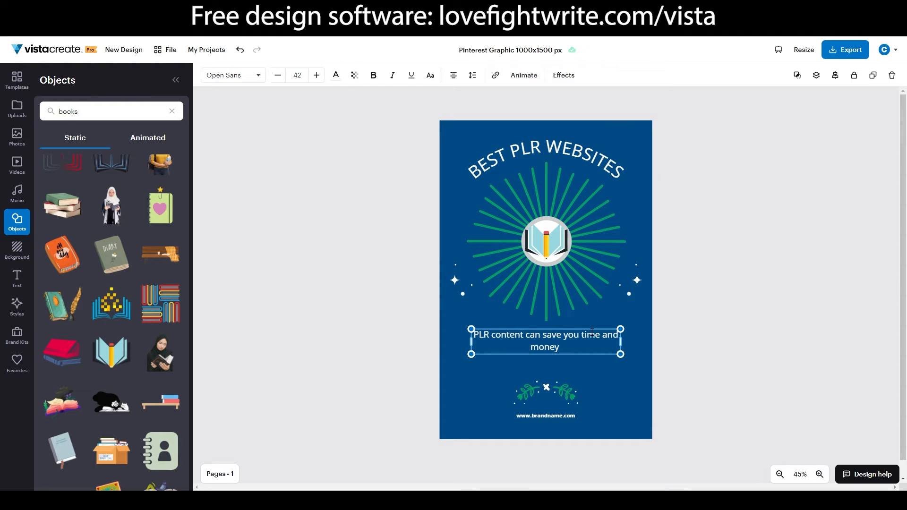
text(- learn how)
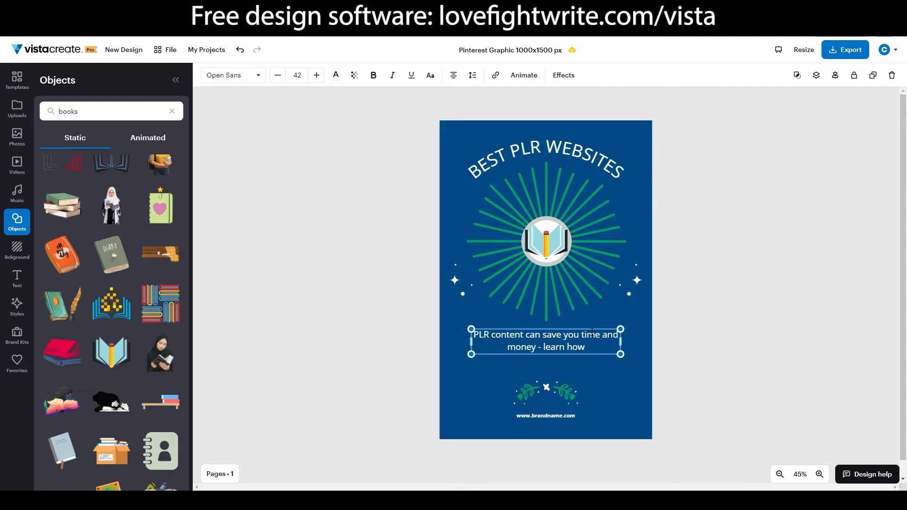
text(!)
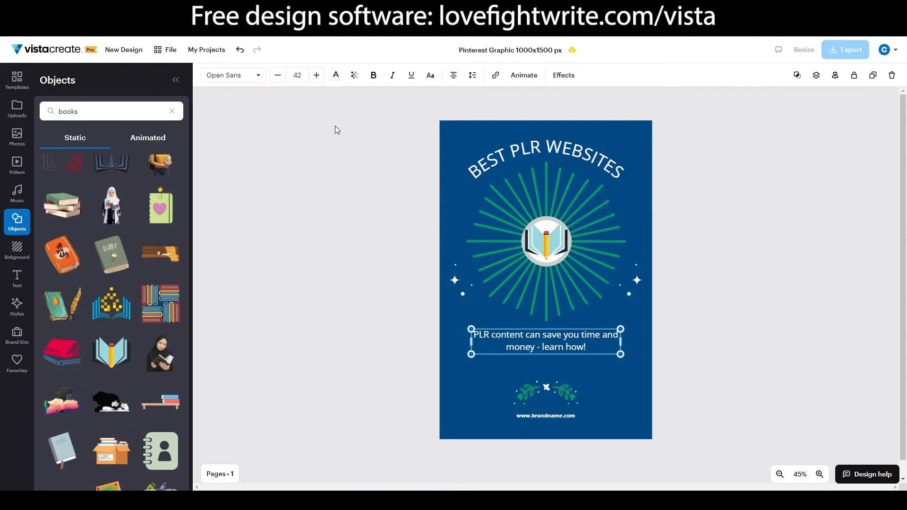
Increase the font size of the "PLR content can save you time and money" text to 52 and shift it slightly down.
click(317, 75)
click(317, 75)
click(317, 76)
click(318, 75)
click(317, 76)
click(317, 75)
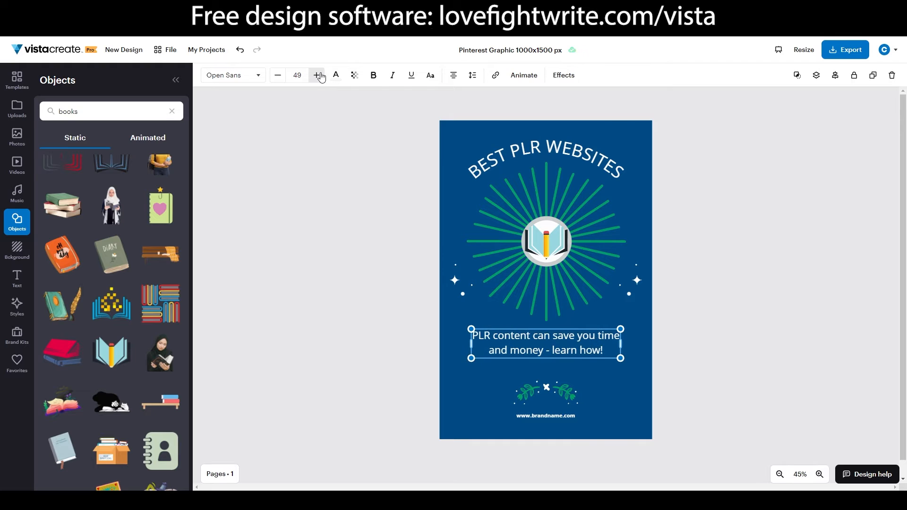
click(318, 75)
click(317, 76)
click(317, 76)
click(318, 76)
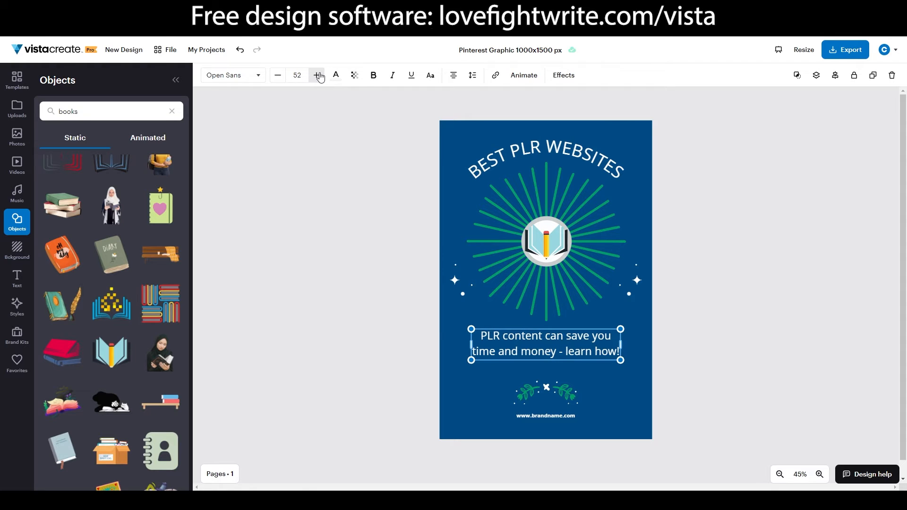
click(460, 386)
drag(508, 348, 504, 353)
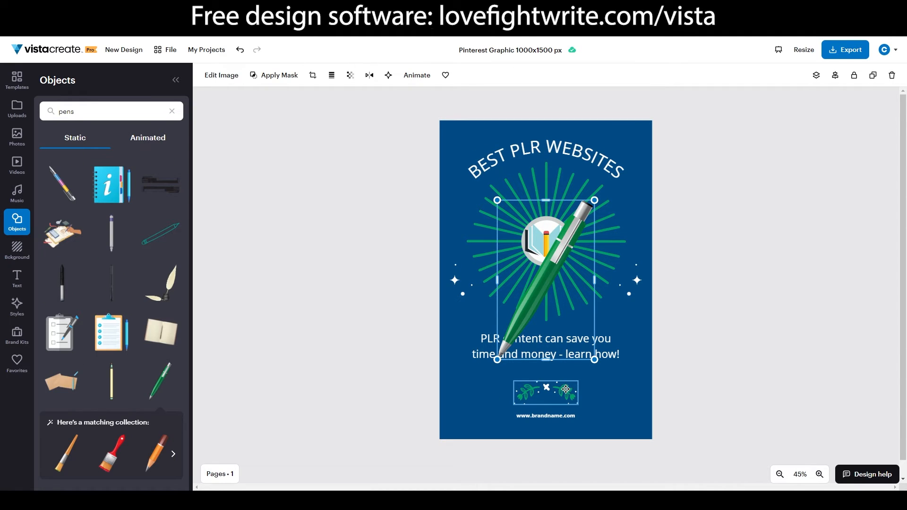
Delete the leaf ornament above the web address, and rotate and shrink the green pen to fit below the right half of the text.
click(566, 389)
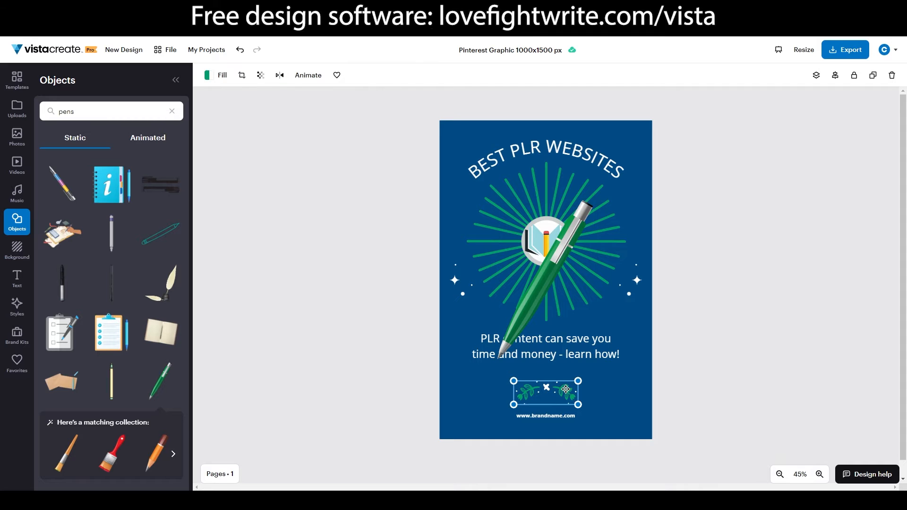
drag(560, 269, 557, 301)
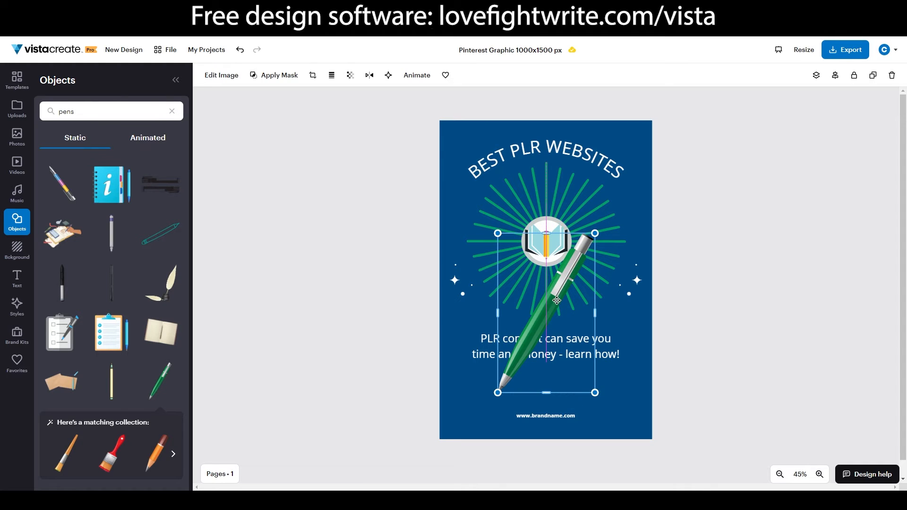
drag(500, 227, 551, 231)
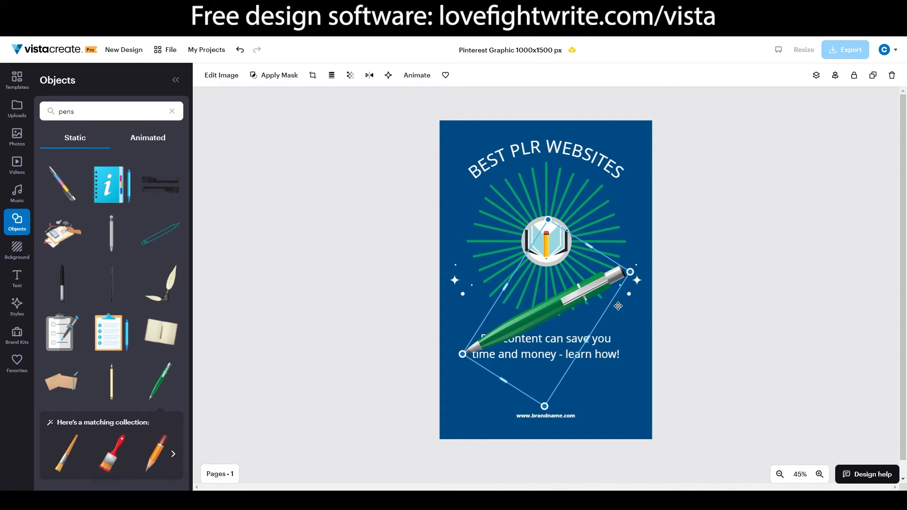
drag(630, 272, 584, 376)
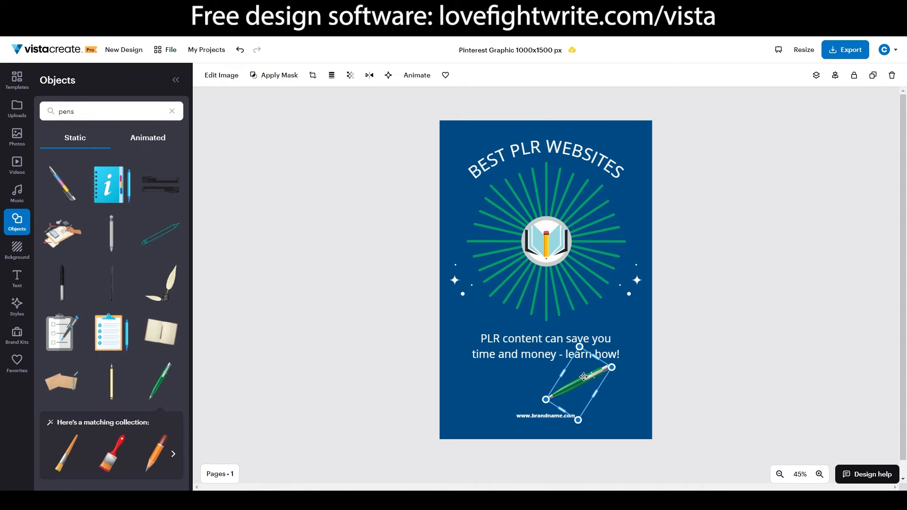
drag(580, 346, 579, 382)
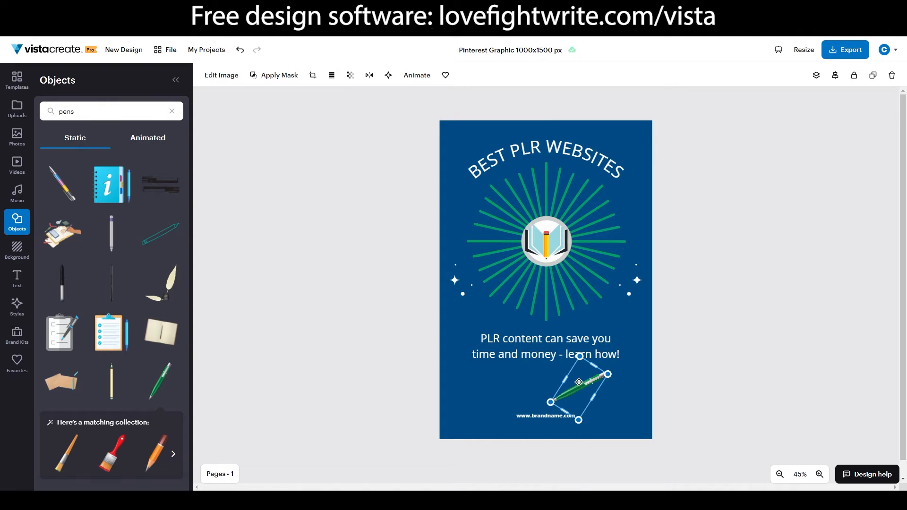
Duplicate the green pen, place the copy to its left, and turn the copy to mirror the original.
click(872, 76)
right_click(588, 384)
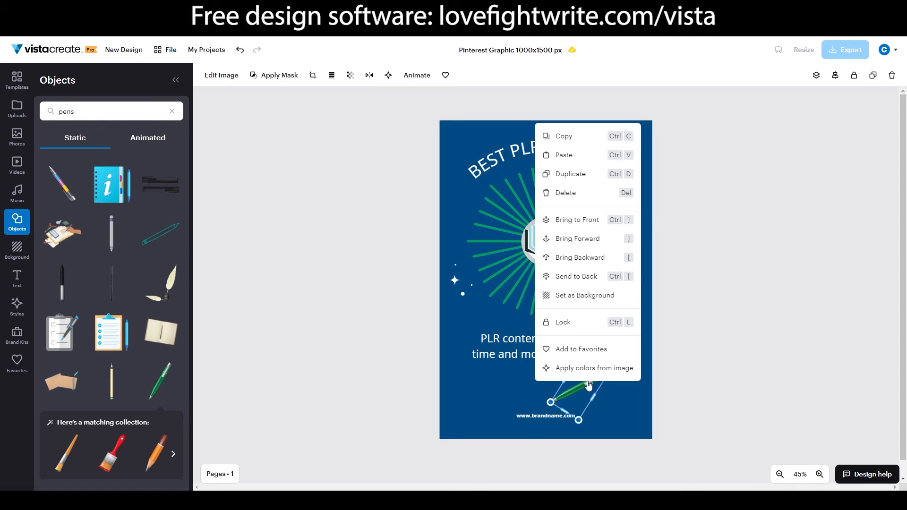
click(572, 174)
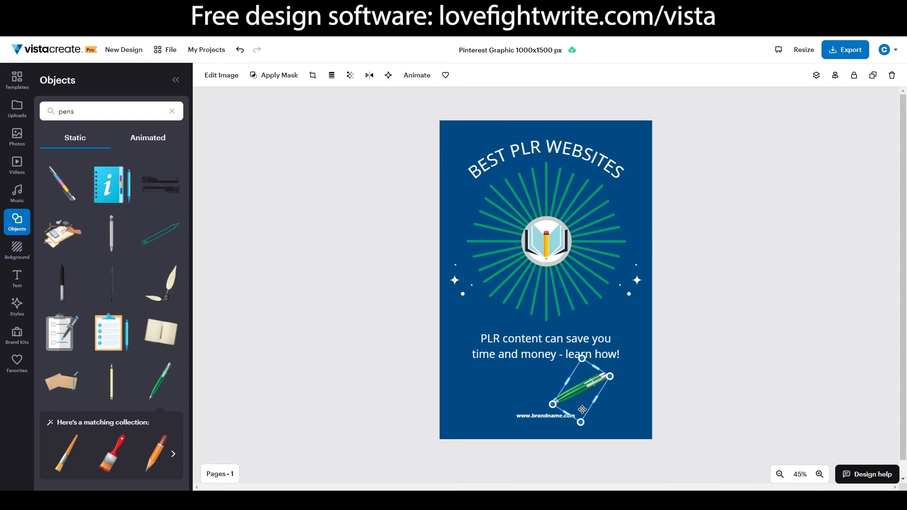
drag(581, 409, 527, 390)
drag(524, 384, 524, 384)
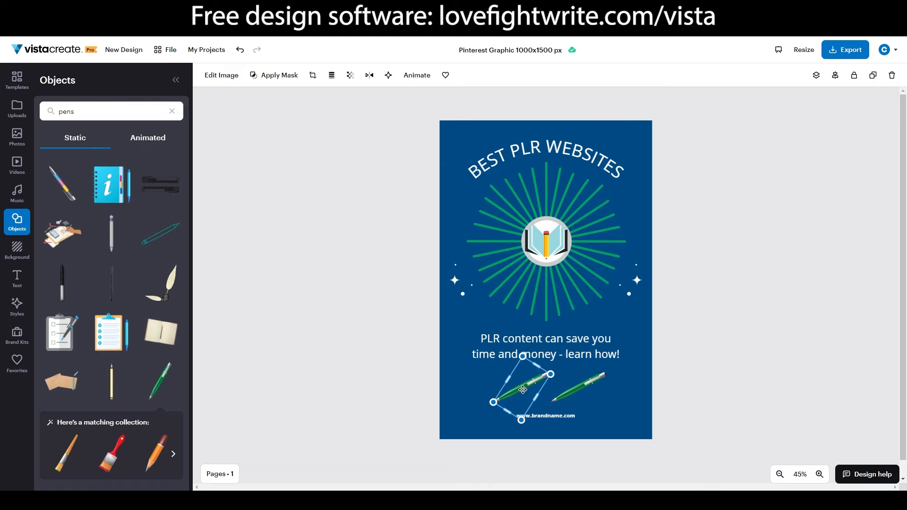
click(370, 77)
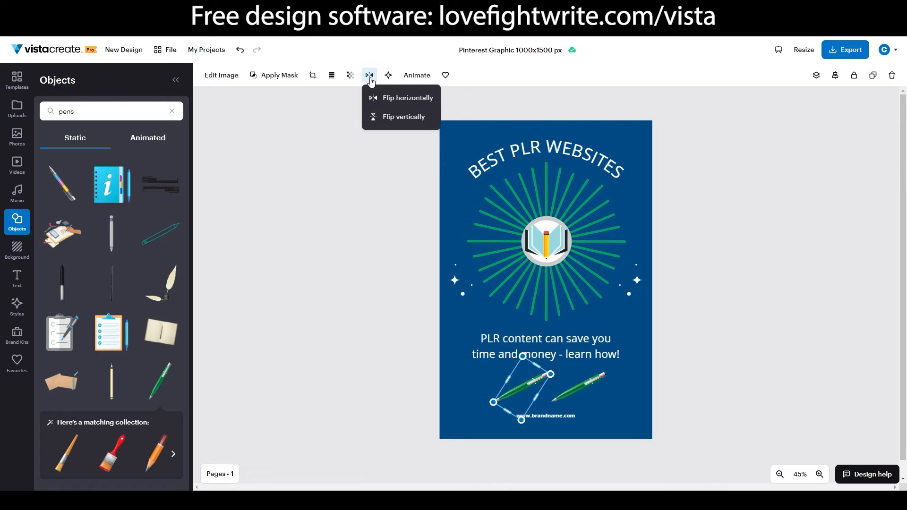
click(389, 100)
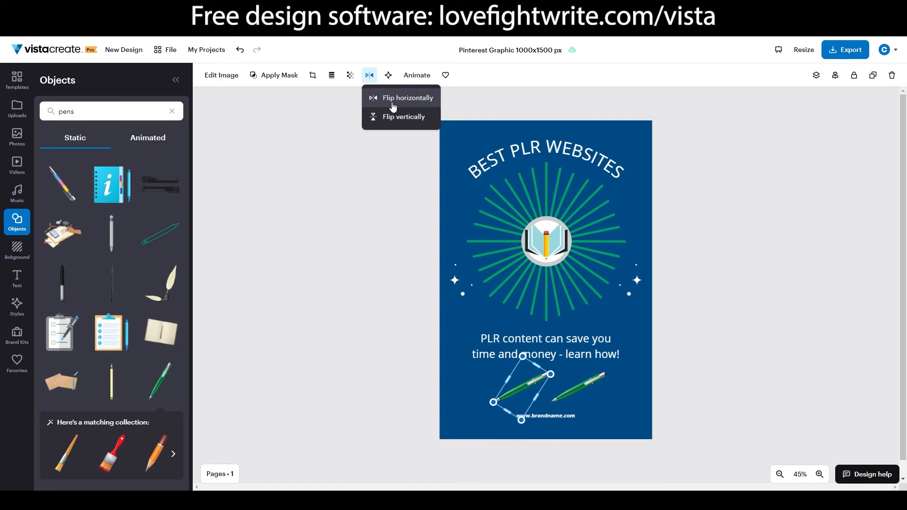
click(398, 121)
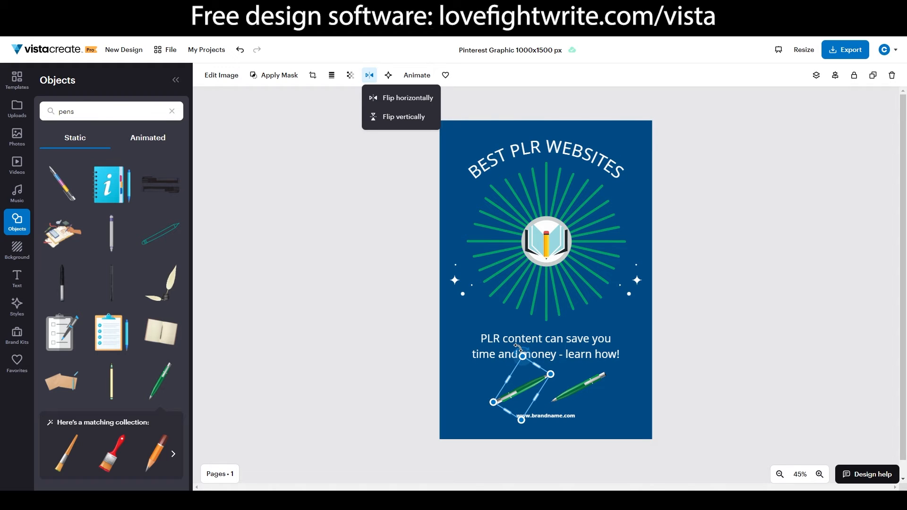
mouse_move(517, 347)
mouse_down()
mouse_move(484, 373)
mouse_move(480, 419)
mouse_up()
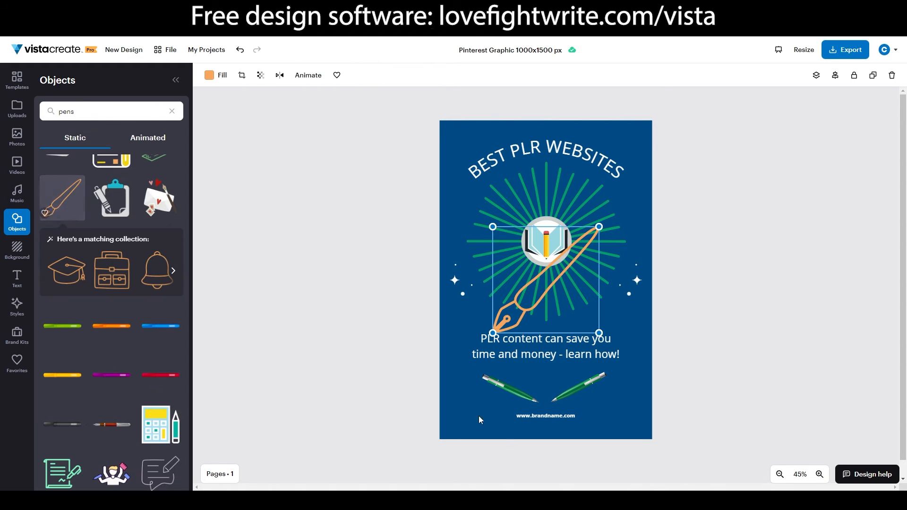
Delete both green pens from beneath the body text.
click(559, 390)
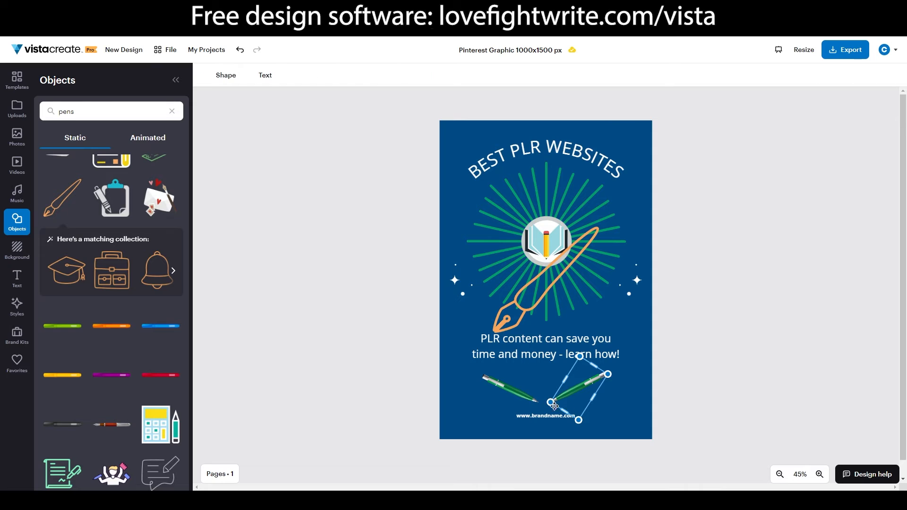
key(Delete)
click(521, 392)
key(Delete)
Shrink the orange outline fountain pen into the space above the web address and set its fill to green 009B67.
drag(528, 304, 554, 384)
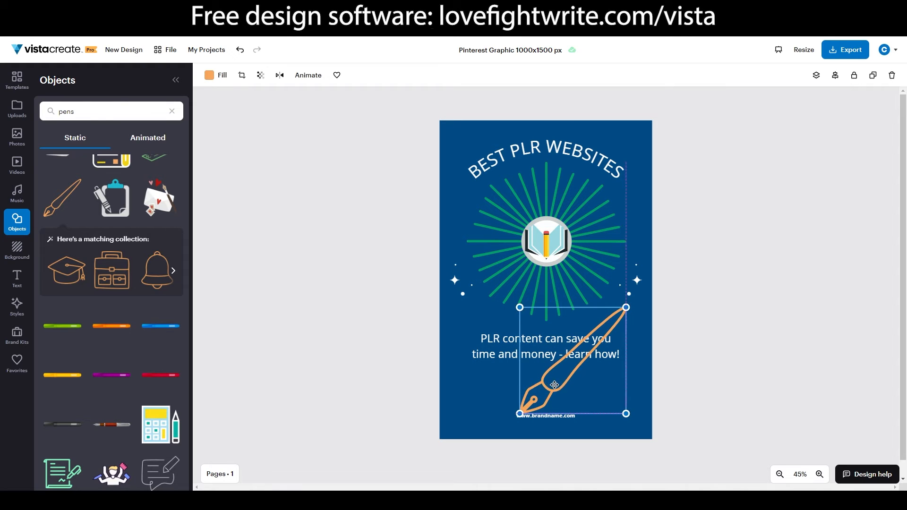
drag(626, 308, 570, 385)
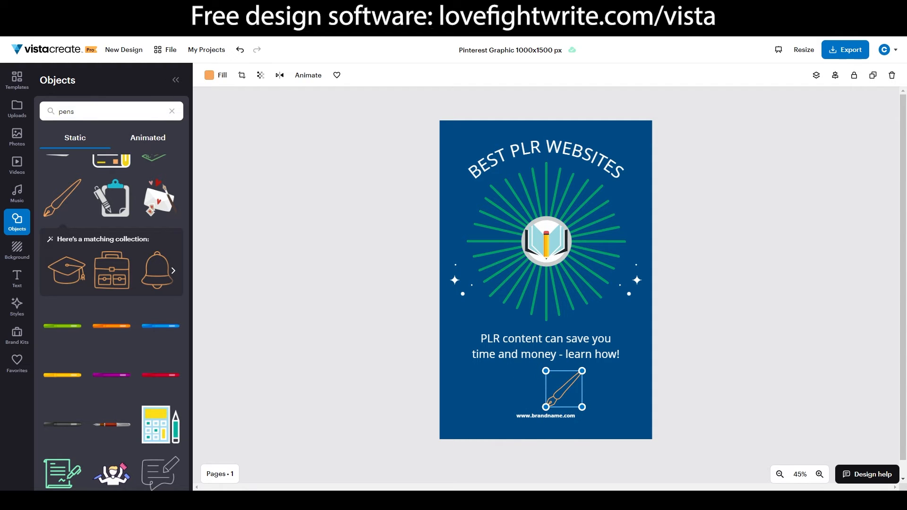
click(211, 77)
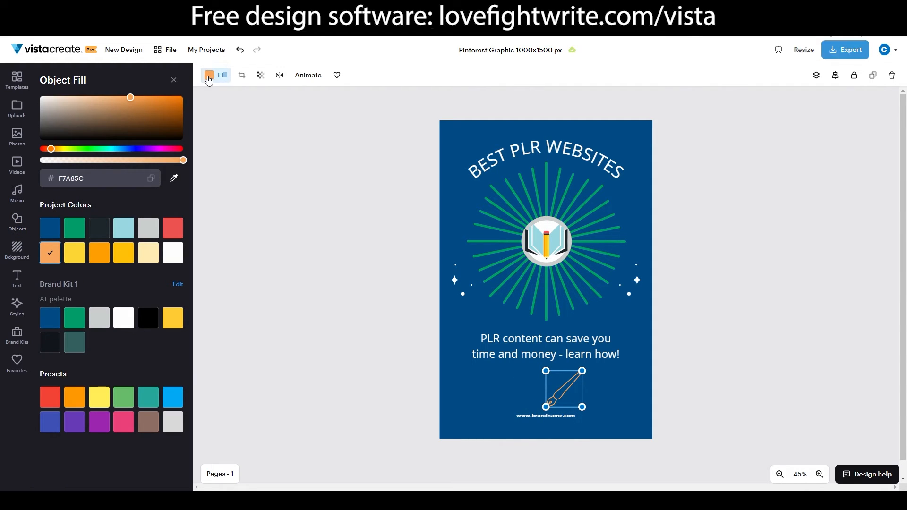
click(82, 231)
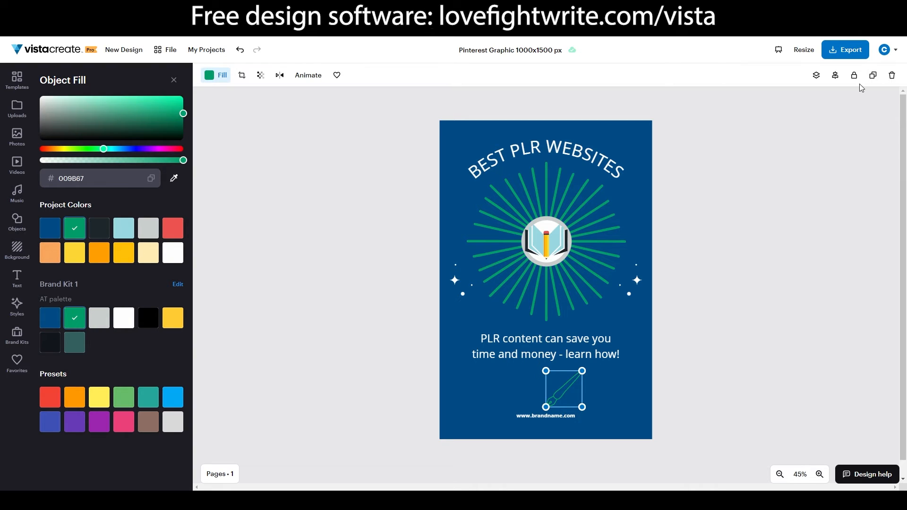
Duplicate the outline fountain pen, flip the copy horizontally, and set the two side by side as a mirrored pair above the web address.
click(872, 77)
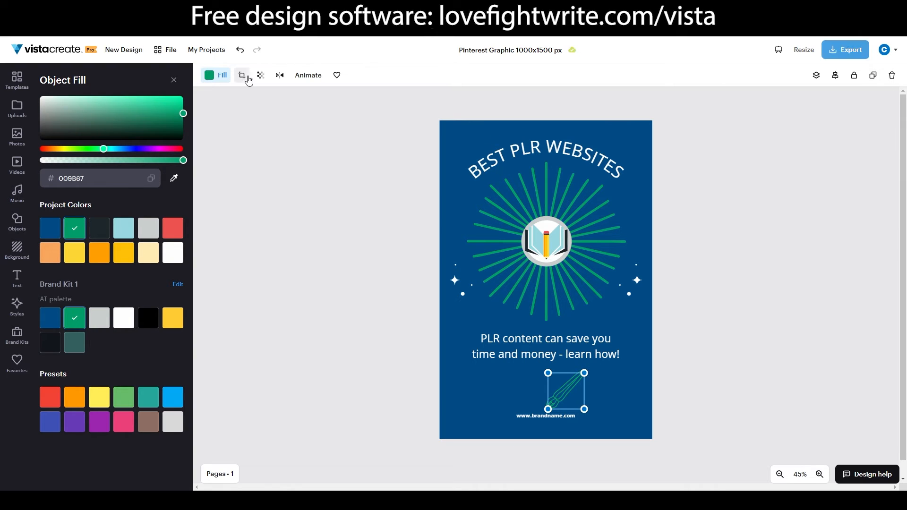
click(279, 76)
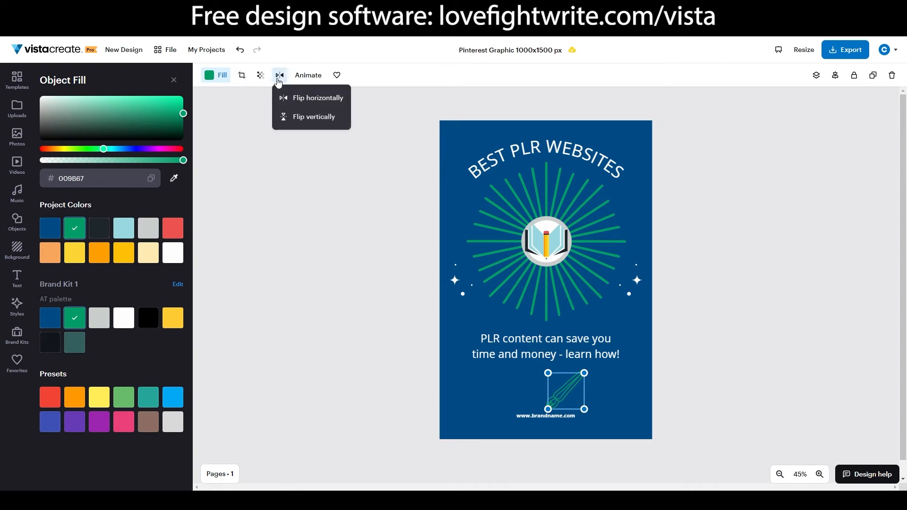
click(297, 98)
mouse_move(570, 390)
mouse_down()
mouse_move(524, 396)
mouse_move(568, 391)
mouse_up()
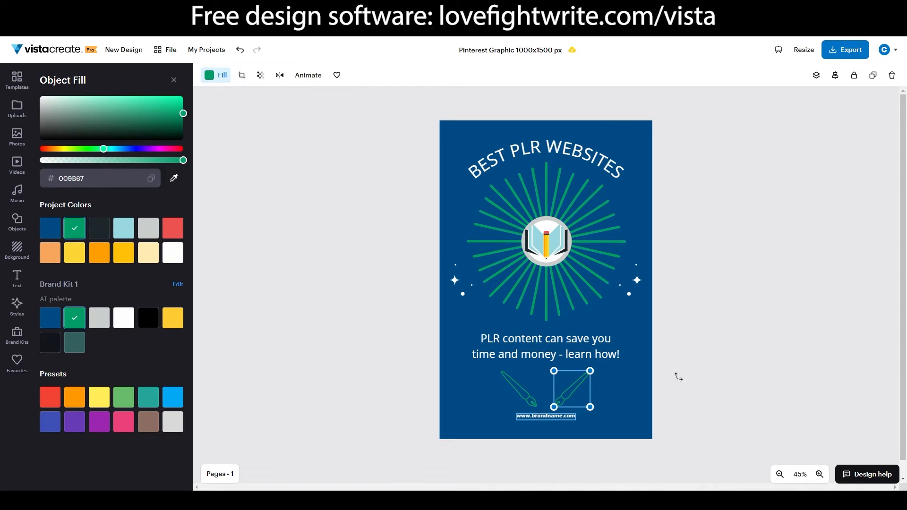
Replace the placeholder web address beneath the fountain pens with the brand's own website domain.
click(711, 367)
click(562, 418)
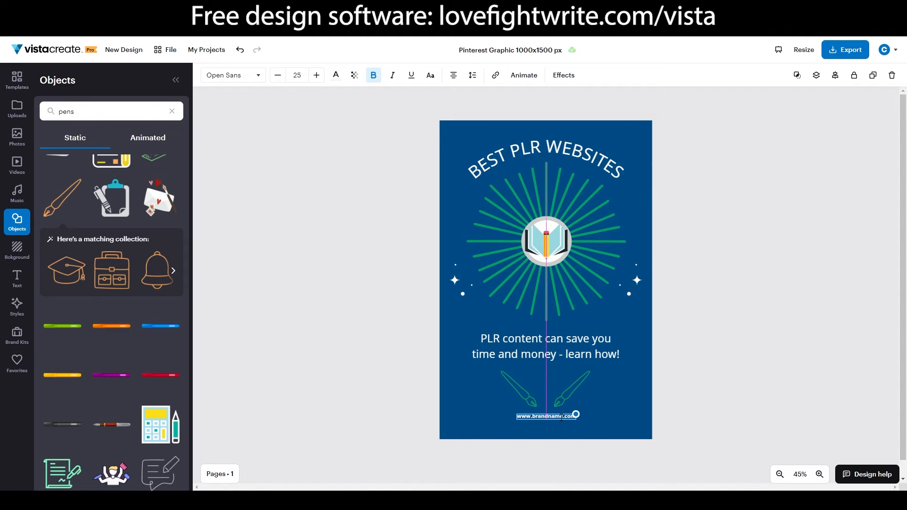
drag(564, 417, 563, 418)
text(alextucker.ca)
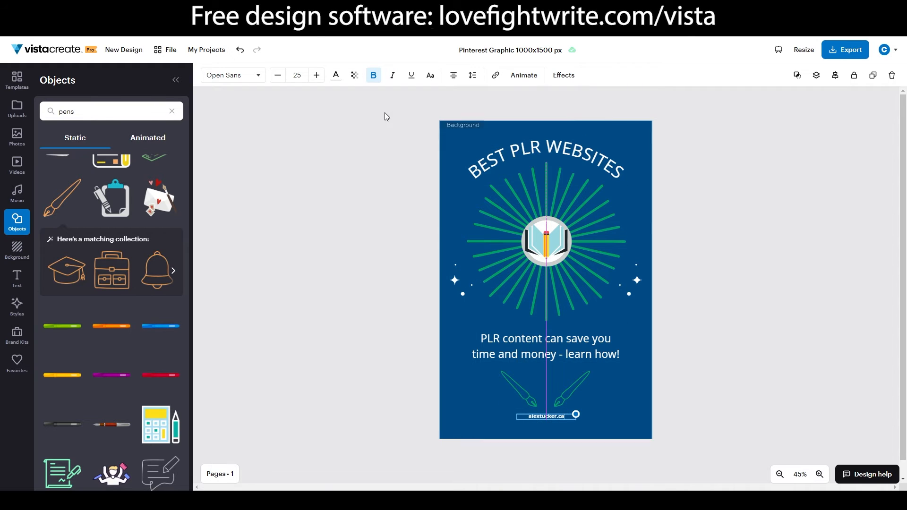
Enlarge the web address text to size 50 and widen its text box so the address fits on one line.
click(323, 77)
click(323, 77)
click(323, 77)
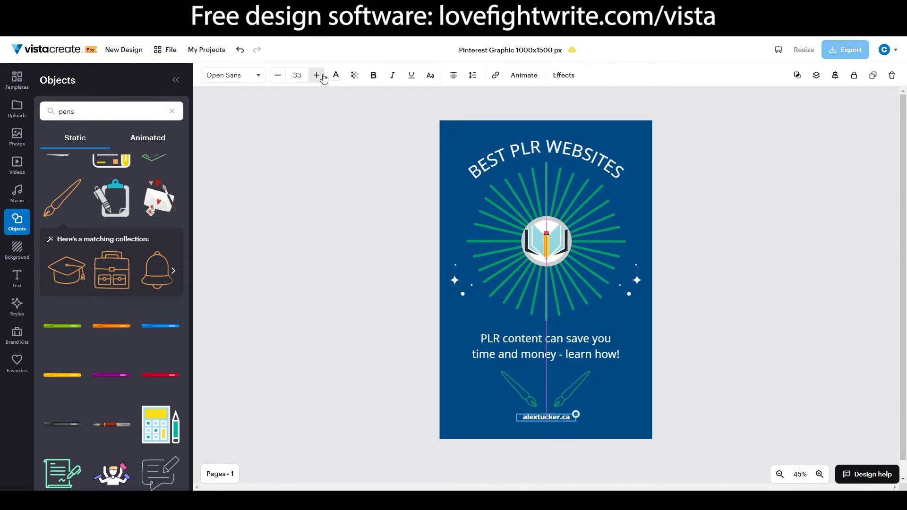
click(323, 78)
click(321, 78)
click(318, 75)
click(318, 75)
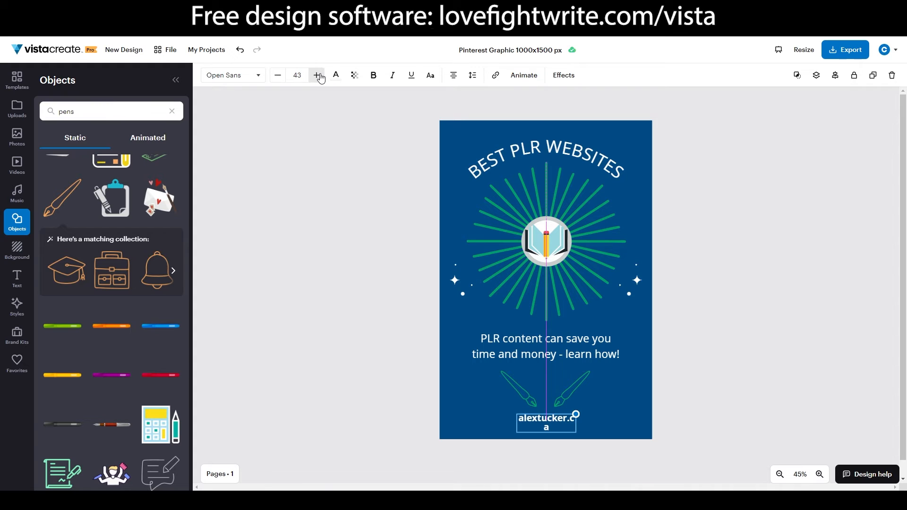
click(317, 75)
click(318, 75)
click(317, 76)
click(317, 76)
click(318, 76)
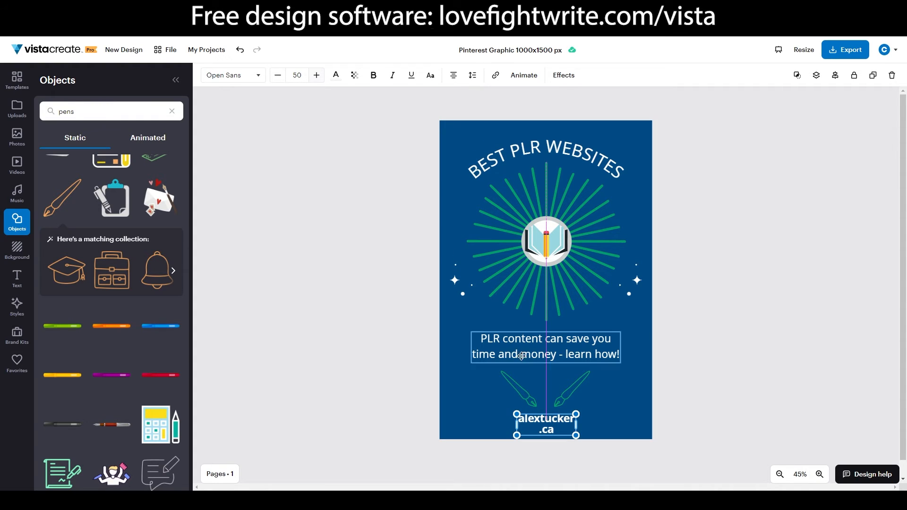
drag(577, 425, 555, 421)
click(680, 394)
Shift the body text slightly upward and spread the mirrored fountain pens farther apart, slightly higher above the web address.
click(570, 387)
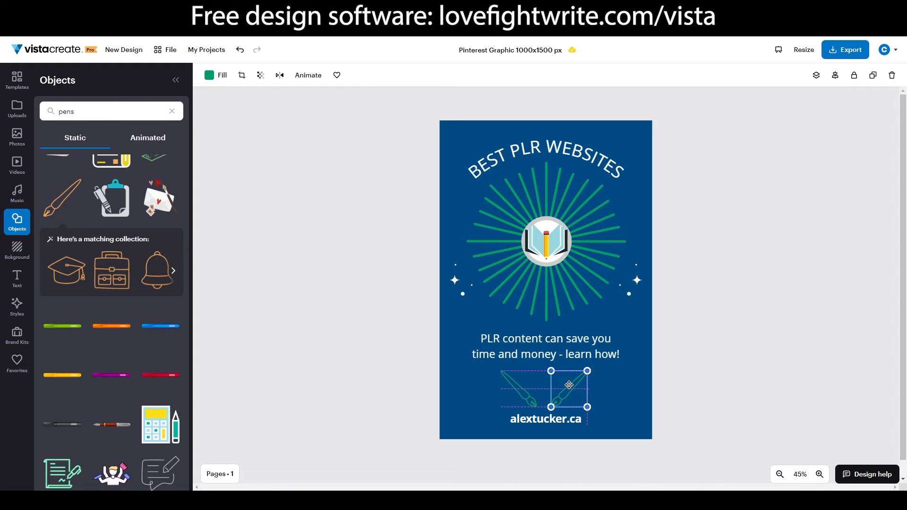
drag(558, 347, 557, 347)
drag(570, 384, 577, 378)
click(727, 277)
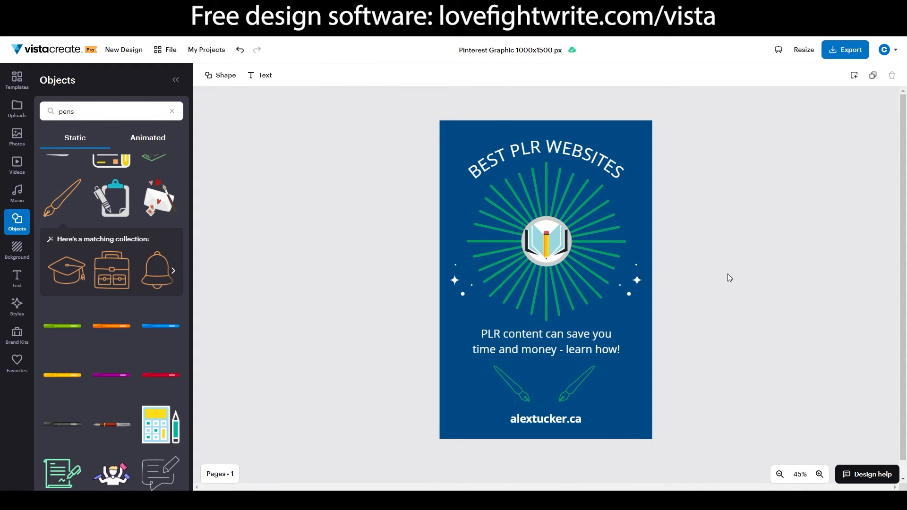
Rename the design as "best plr websites post 1".
click(501, 53)
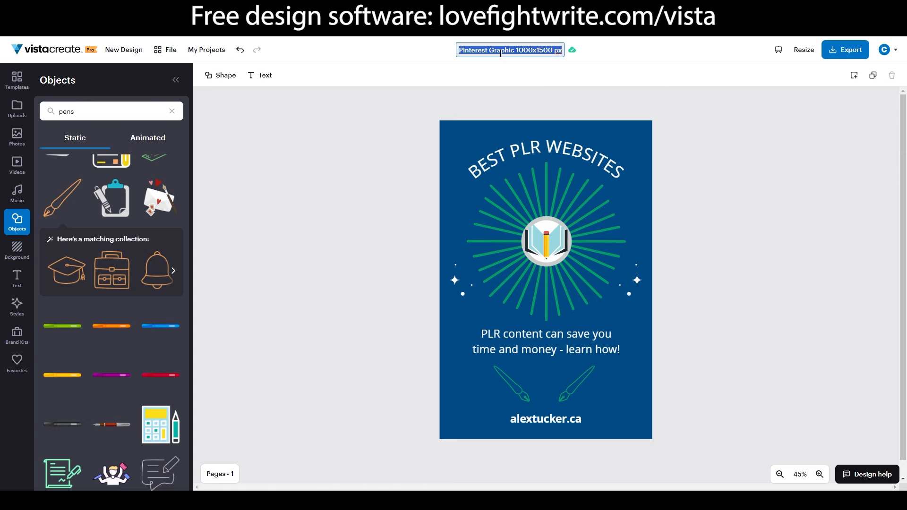
text(best plr w)
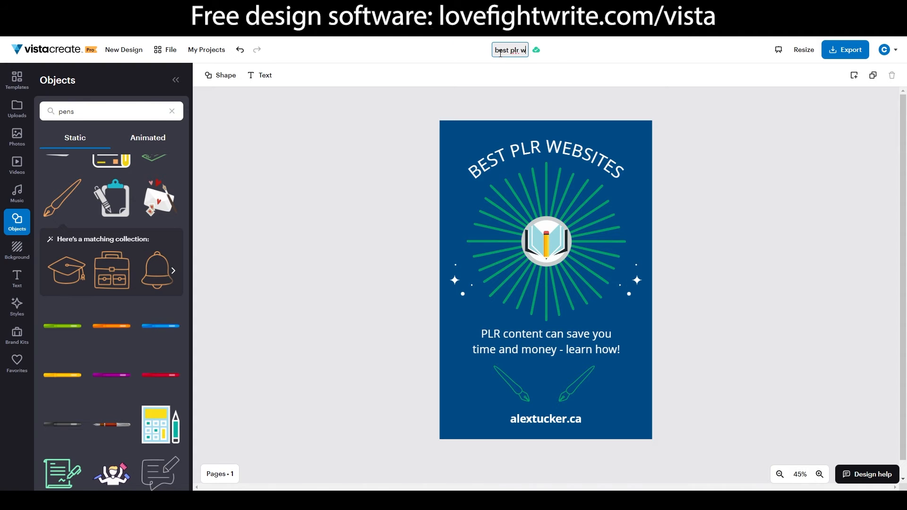
text(ebsites post 1)
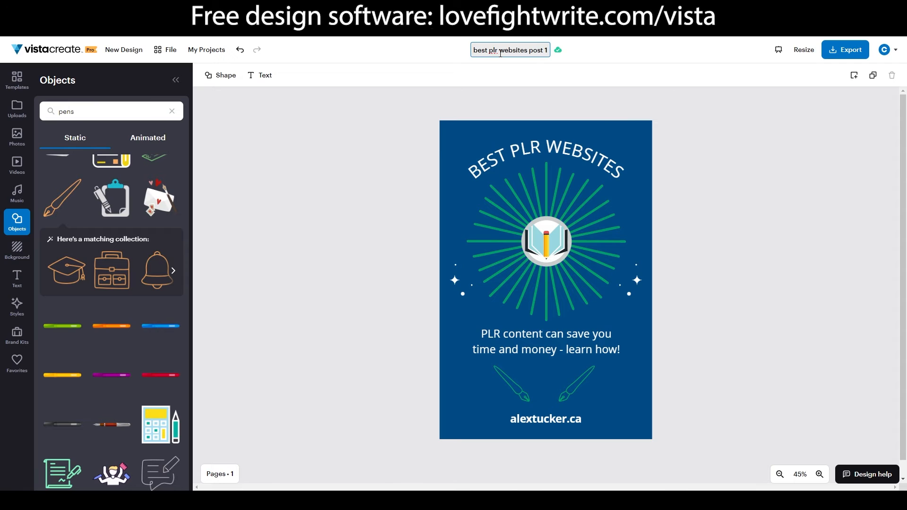
key(Return)
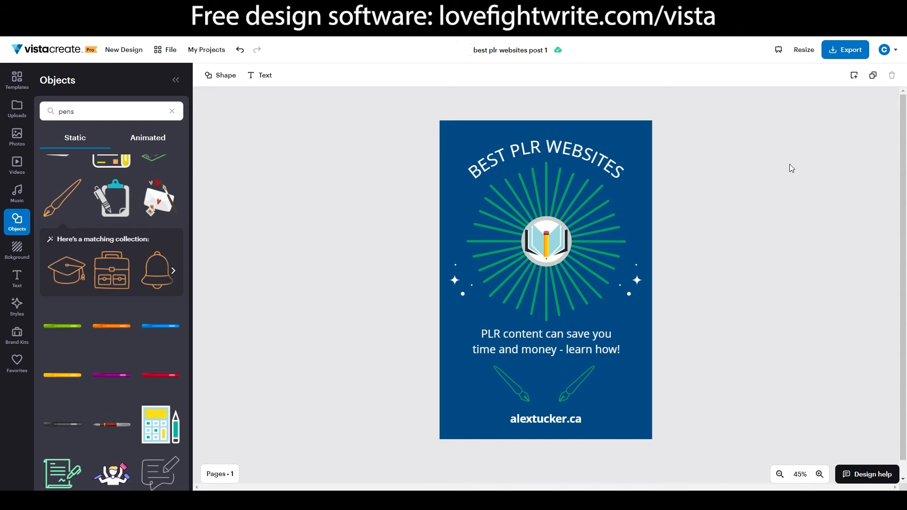
Review the download and sharing options for the finished Pinterest graphic.
click(843, 49)
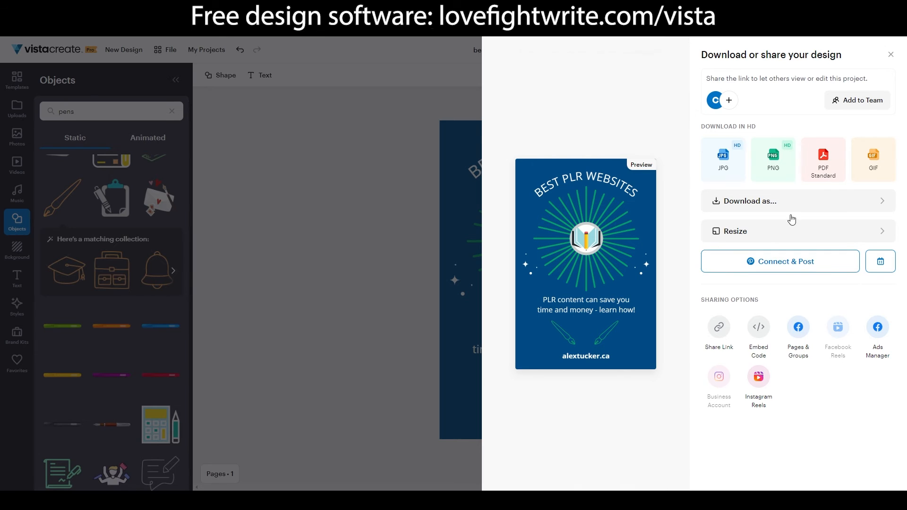
click(424, 146)
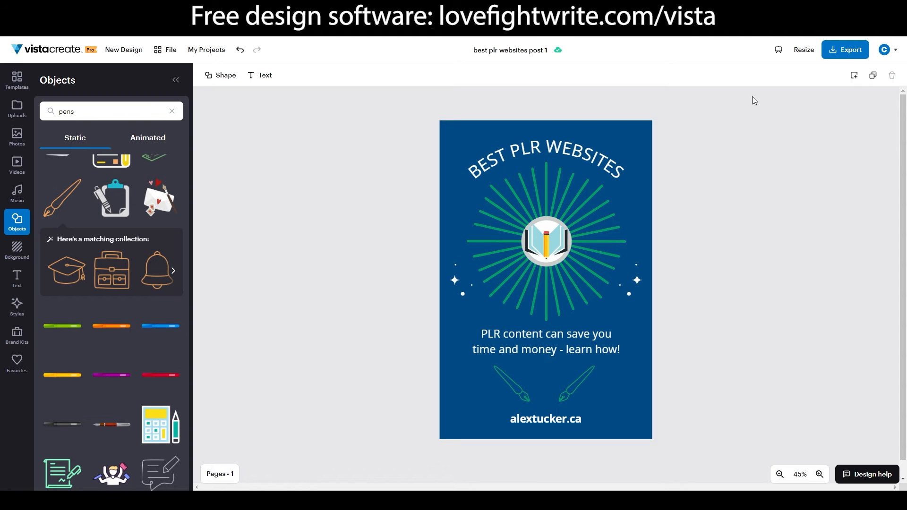
Create a resized copy of the design in the Instagram Post format, 1080 × 1080 px.
click(802, 51)
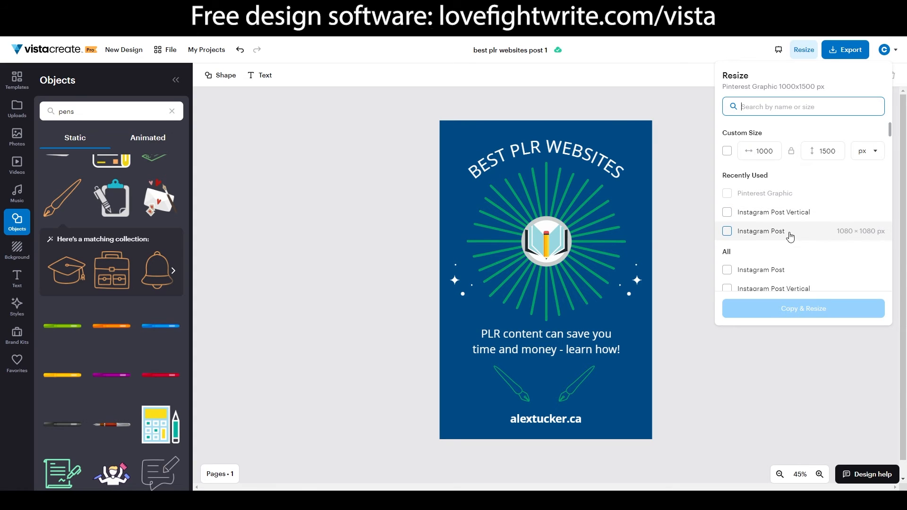
click(726, 231)
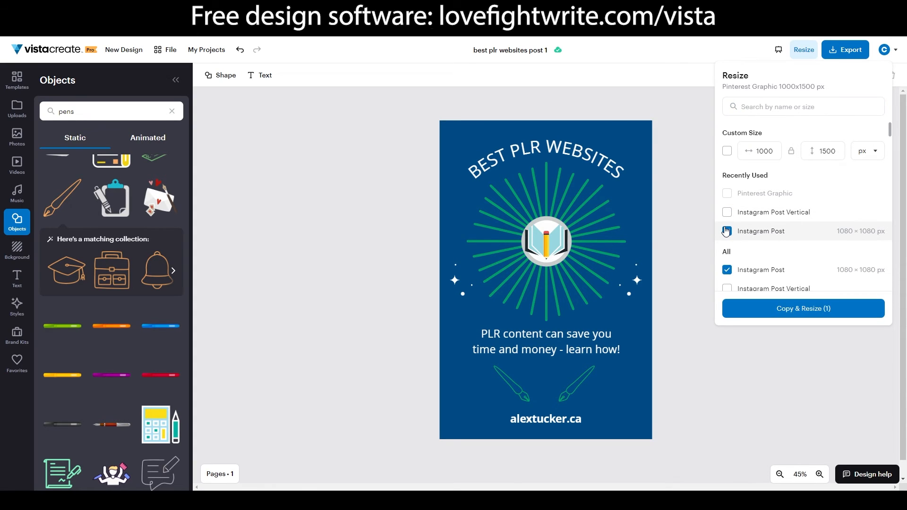
click(780, 308)
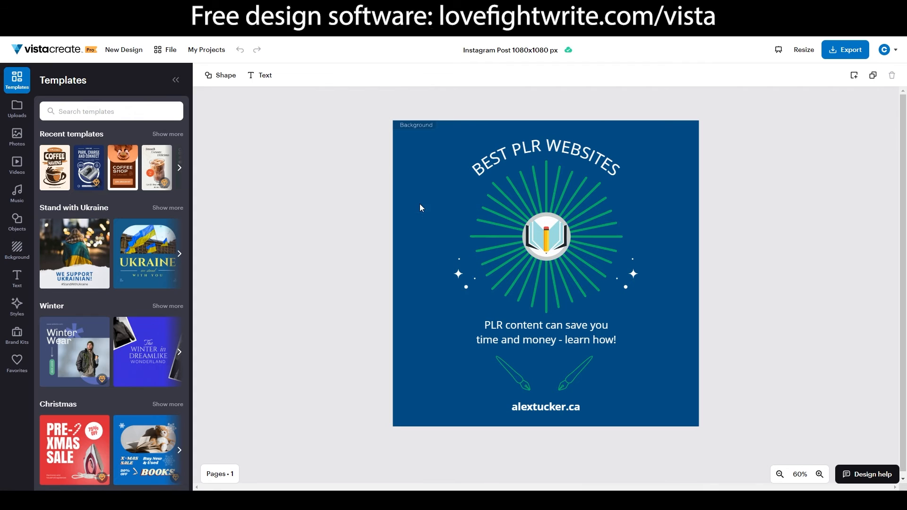
Move the sunburst, book badge and sparkles down together, away from the curved heading.
drag(419, 208, 658, 302)
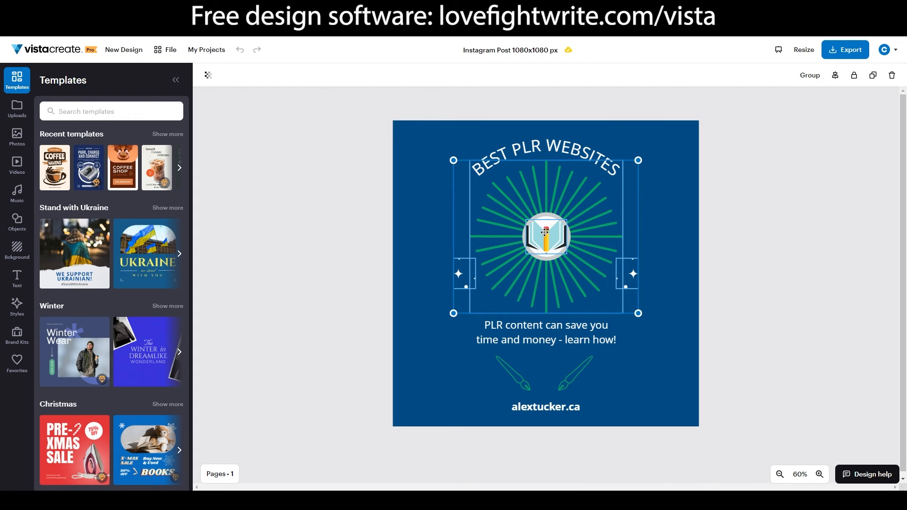
drag(544, 232, 544, 248)
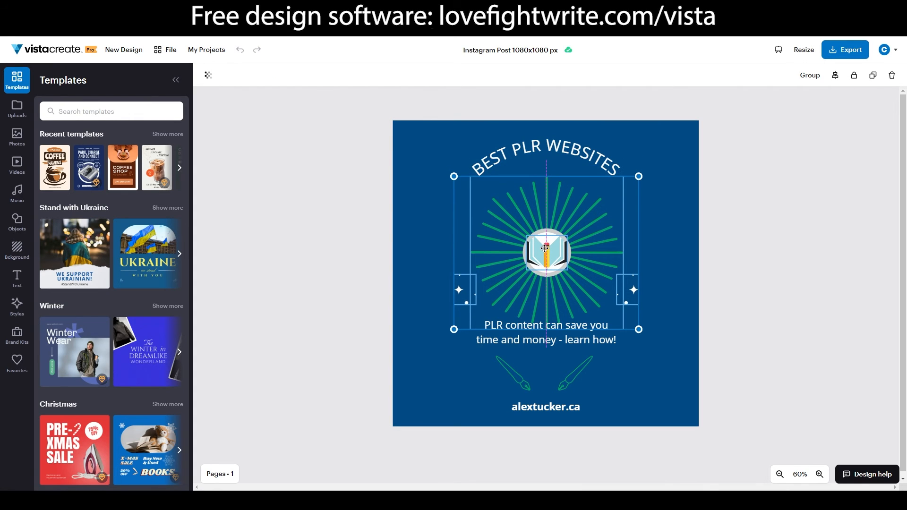
click(373, 223)
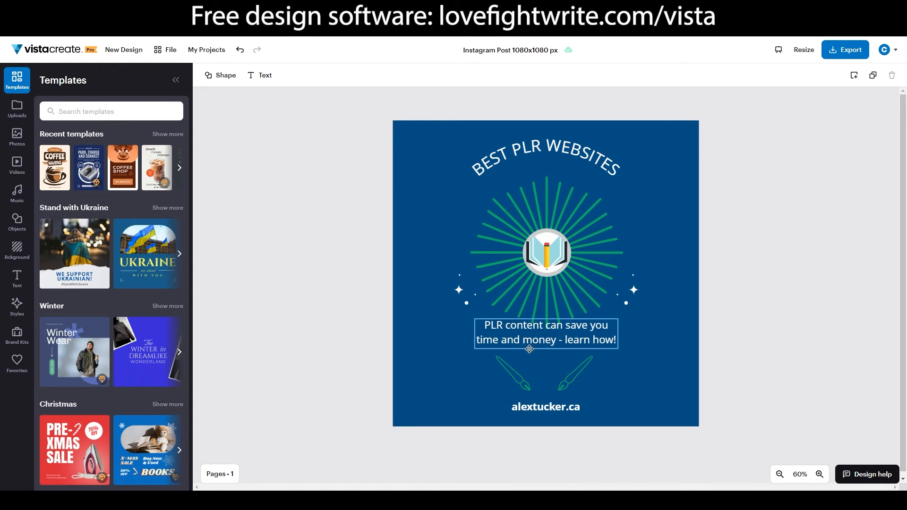
Place the fountain pens on either side of the web address and tighten the gap between the address and the body text.
drag(570, 376, 639, 390)
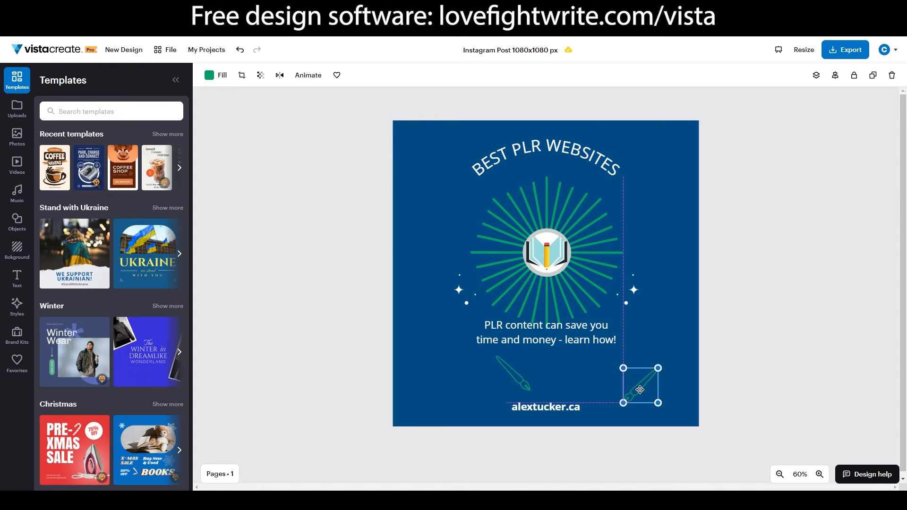
drag(517, 379, 463, 389)
mouse_move(537, 410)
mouse_down()
mouse_move(533, 393)
mouse_move(536, 401)
mouse_up()
drag(525, 338, 531, 357)
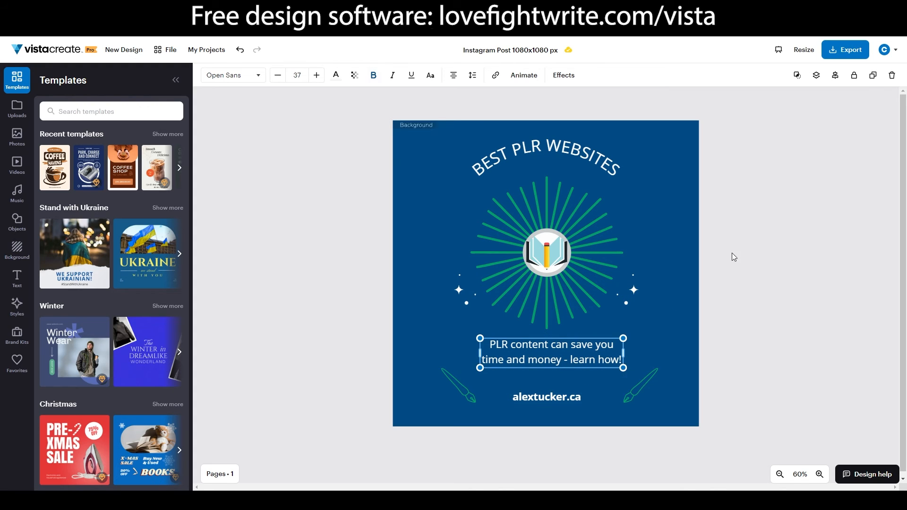
Lower the sunburst, book badge and sparkles as a set until the rays reach the body text.
drag(668, 204, 448, 311)
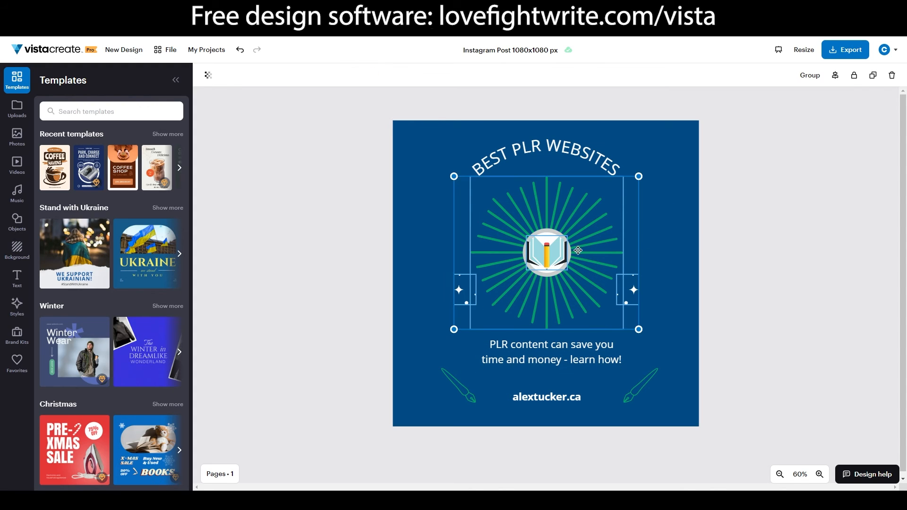
mouse_move(549, 265)
mouse_down()
mouse_move(542, 293)
mouse_move(544, 264)
mouse_move(560, 263)
mouse_move(547, 263)
mouse_move(556, 270)
mouse_up()
Remove the Curved effect from the heading and put BEST PLR WEBSITES on a single straight line.
click(583, 158)
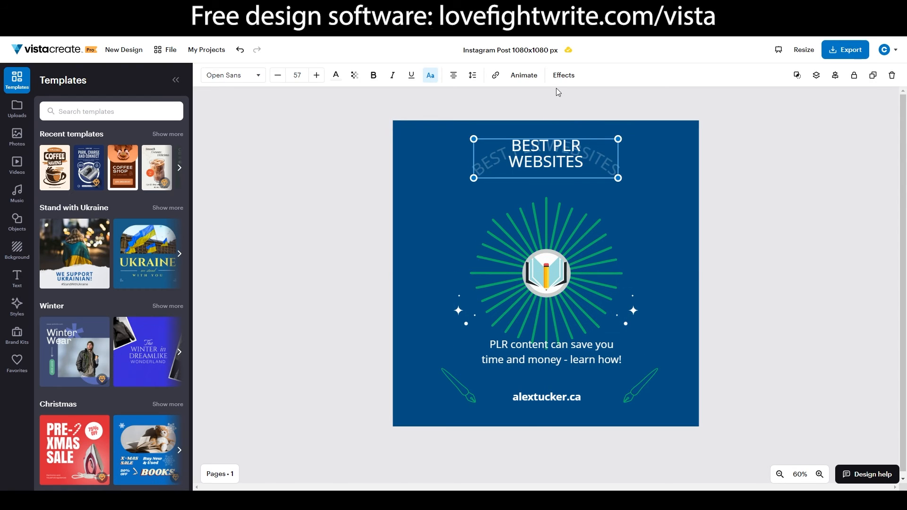
click(560, 79)
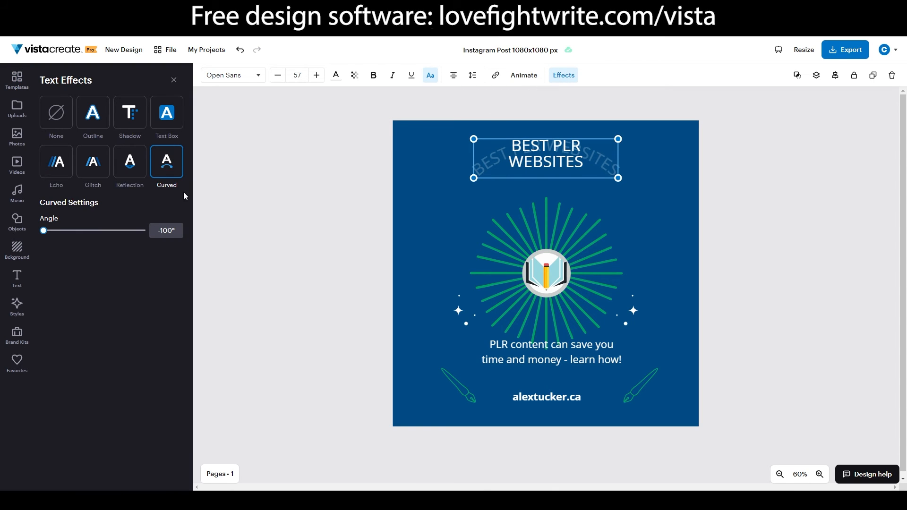
click(56, 112)
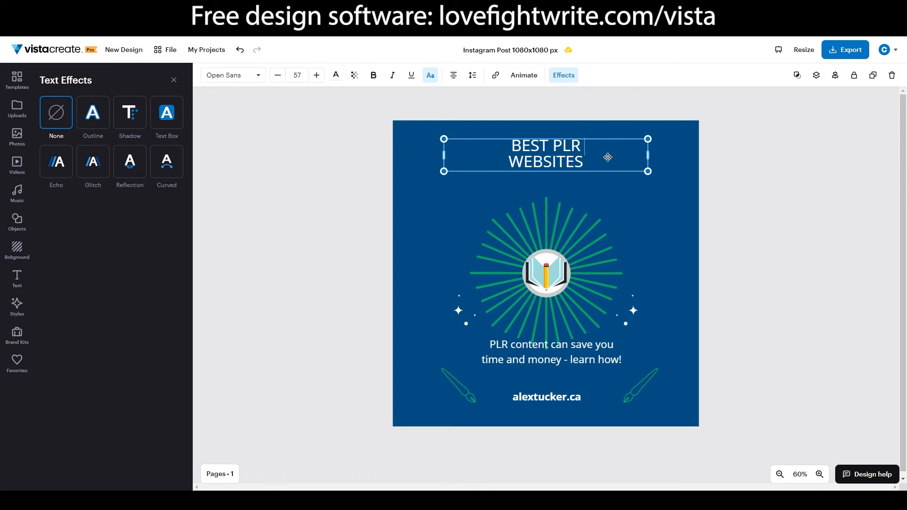
key(Delete)
key(Delete)
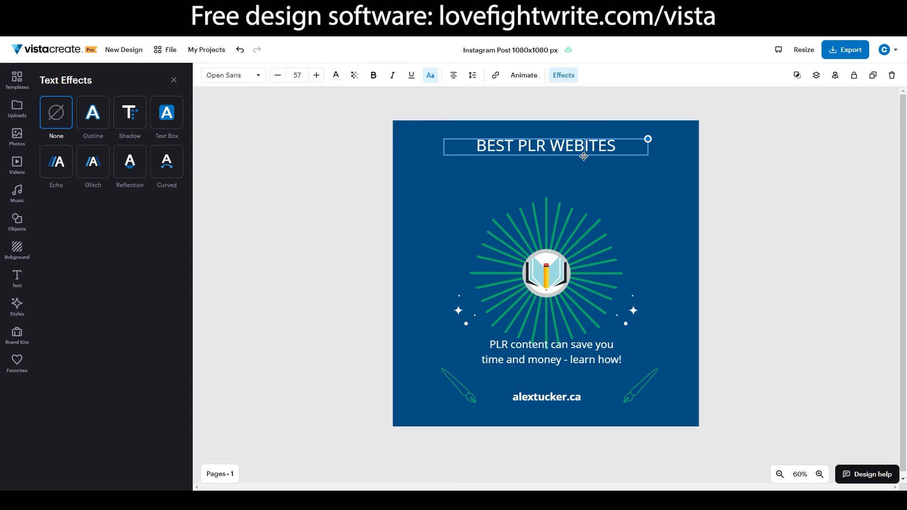
text(S)
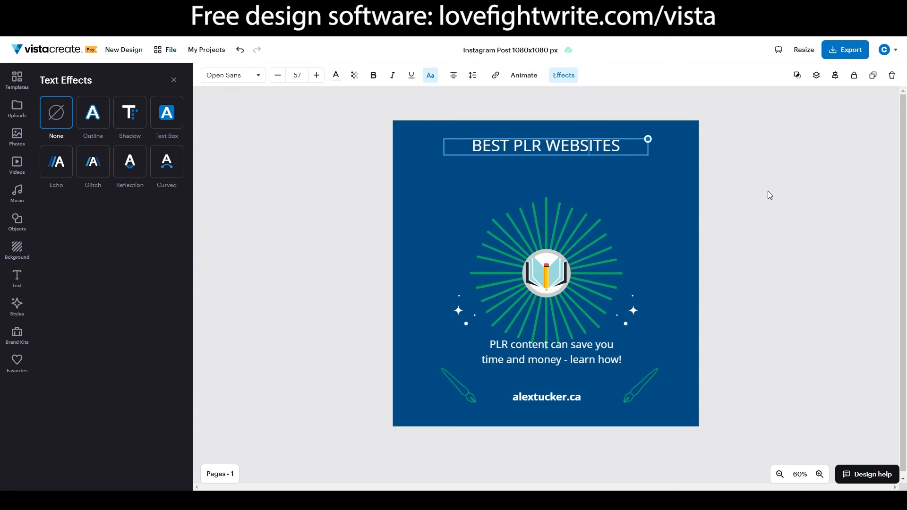
click(768, 195)
Enlarge the heading to size 61 and move the body text up between the heading and the sunburst.
drag(588, 149, 589, 154)
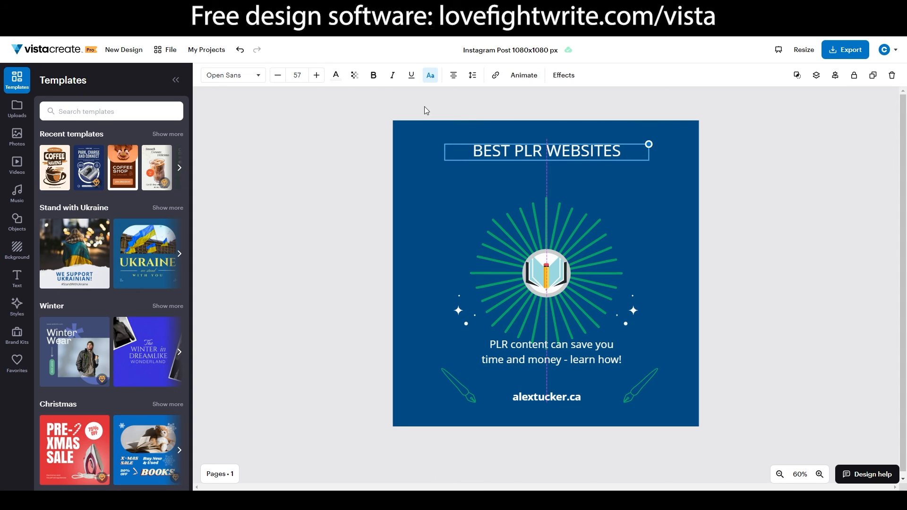
click(316, 77)
click(317, 76)
click(317, 76)
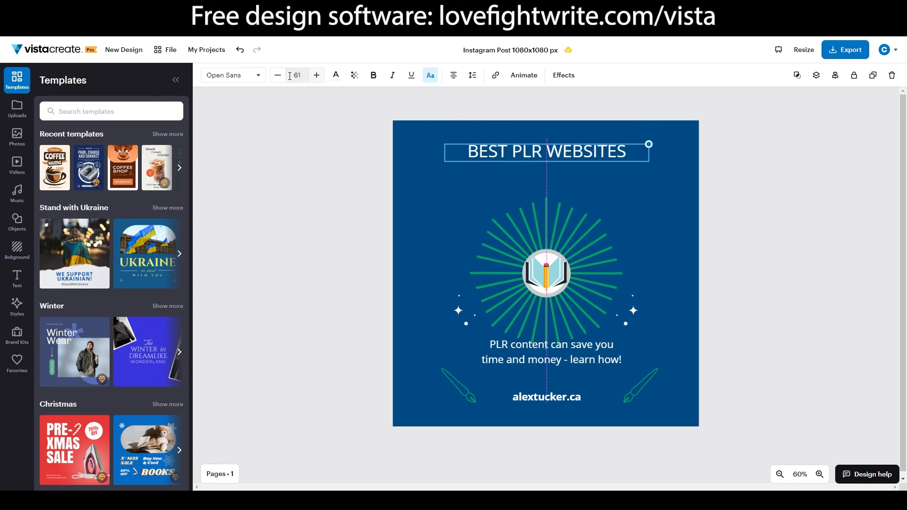
drag(521, 357, 513, 175)
click(779, 215)
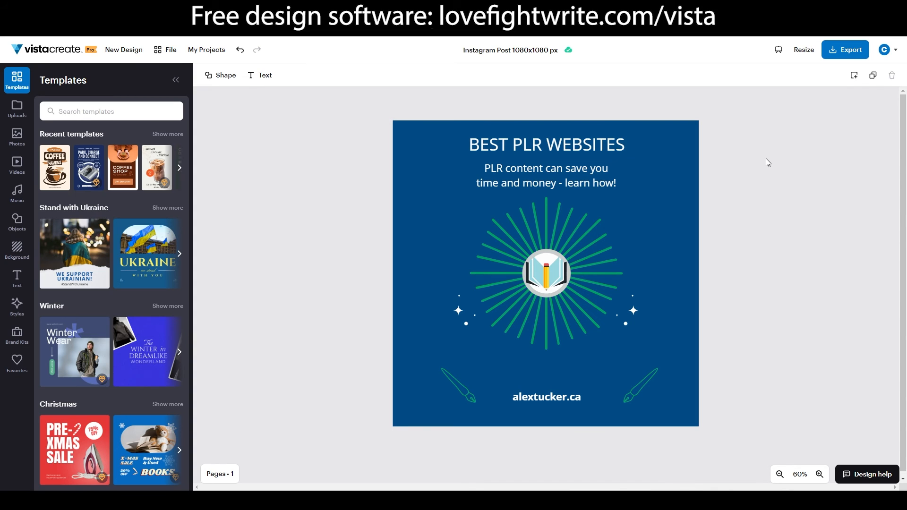
Check which other formats are offered for resizing the Instagram post.
click(799, 54)
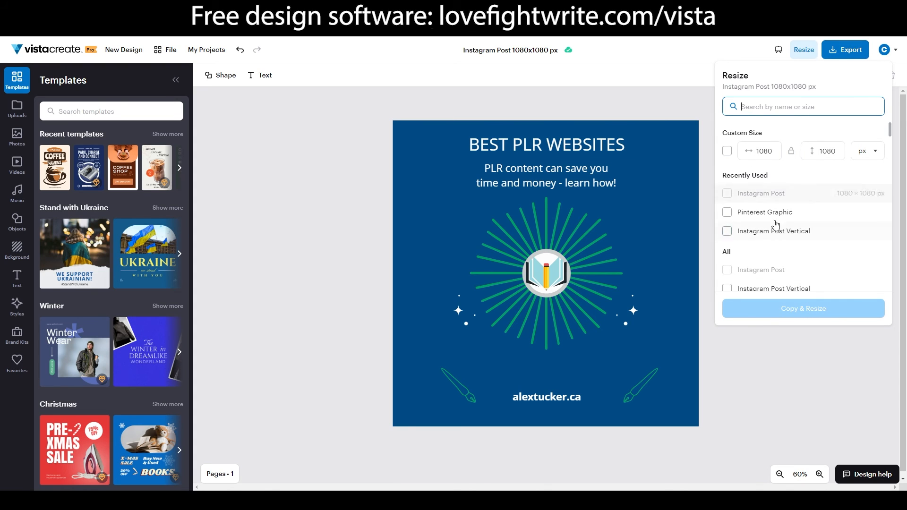
click(357, 216)
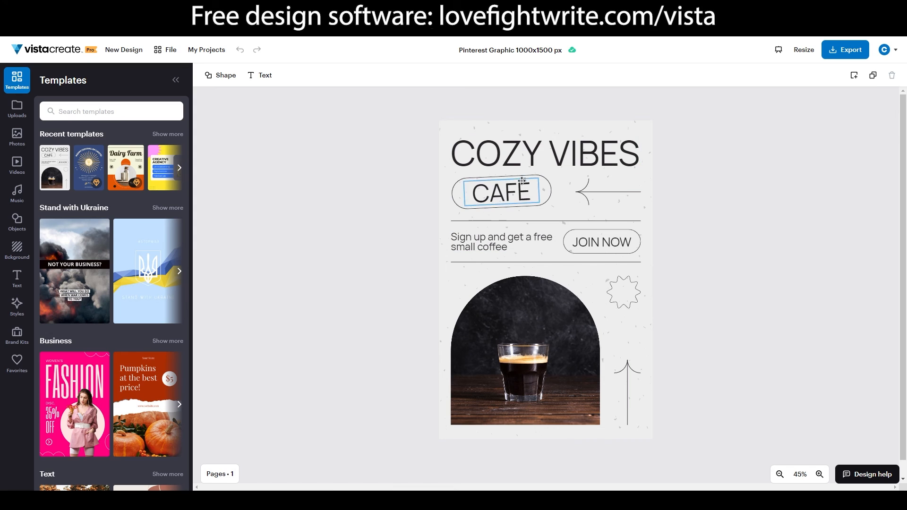
Style the Cozy Vibes Café template with Brand Kit 1's AT palette, shuffled to green on blue, and its Open Sans brand fonts.
click(13, 312)
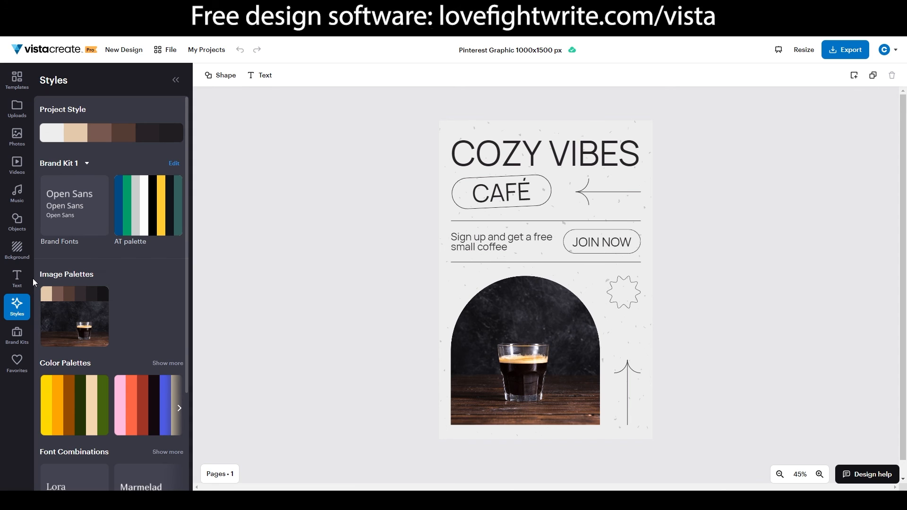
click(148, 201)
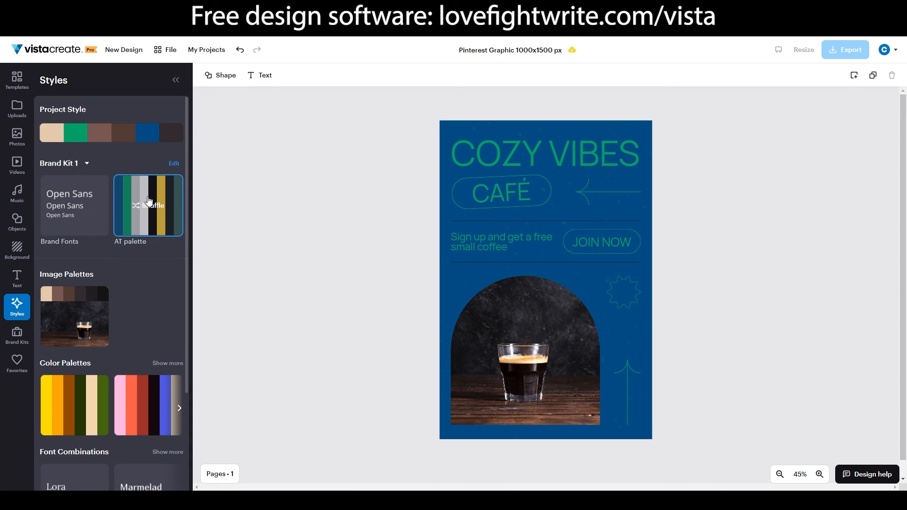
click(148, 206)
click(149, 206)
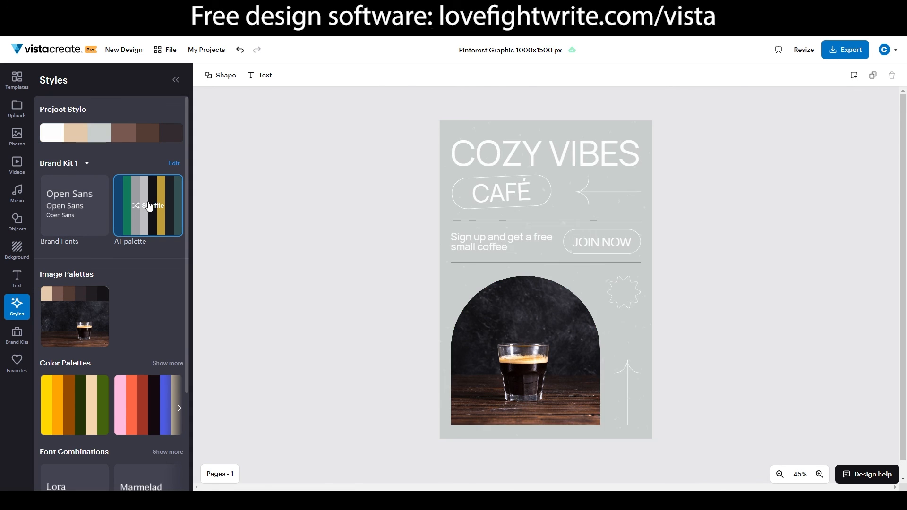
click(149, 206)
click(149, 205)
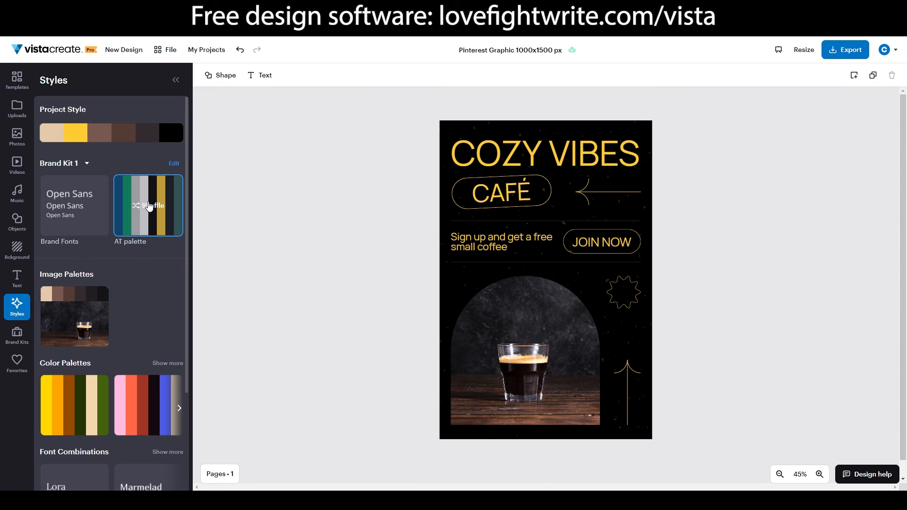
click(149, 206)
click(149, 205)
click(148, 205)
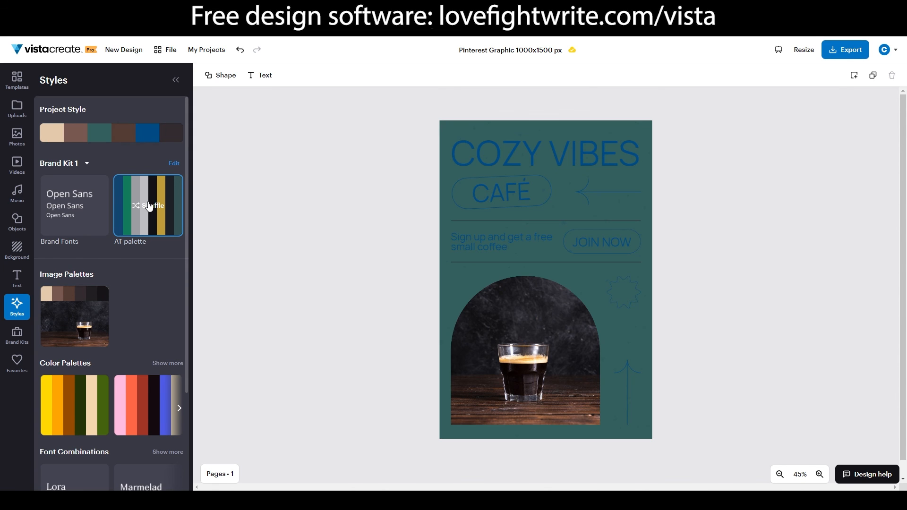
click(148, 206)
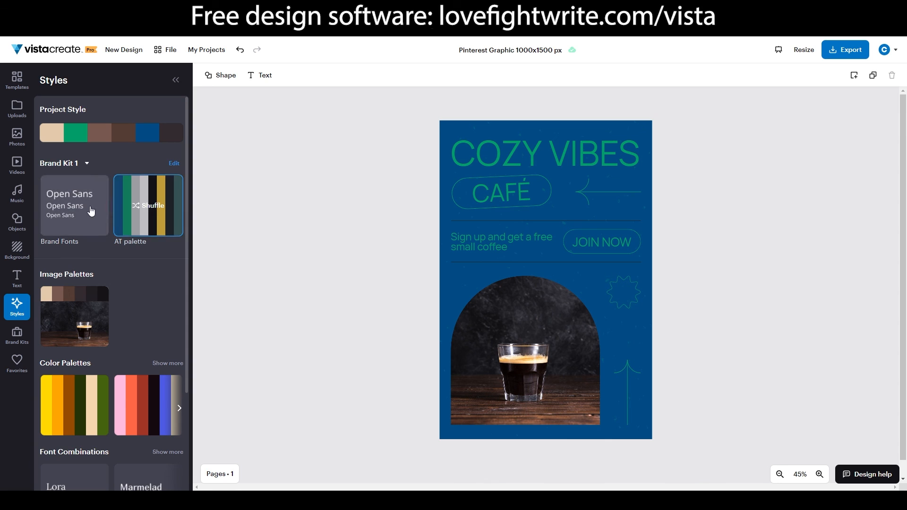
click(78, 211)
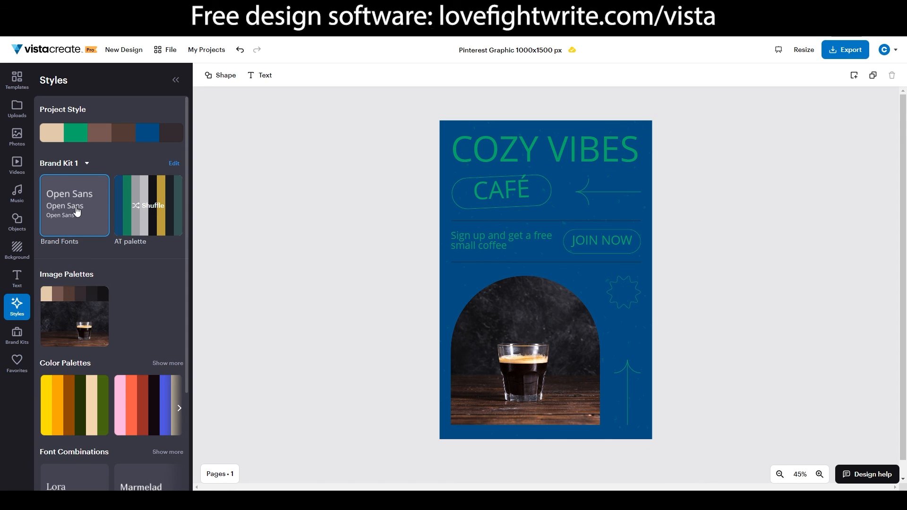